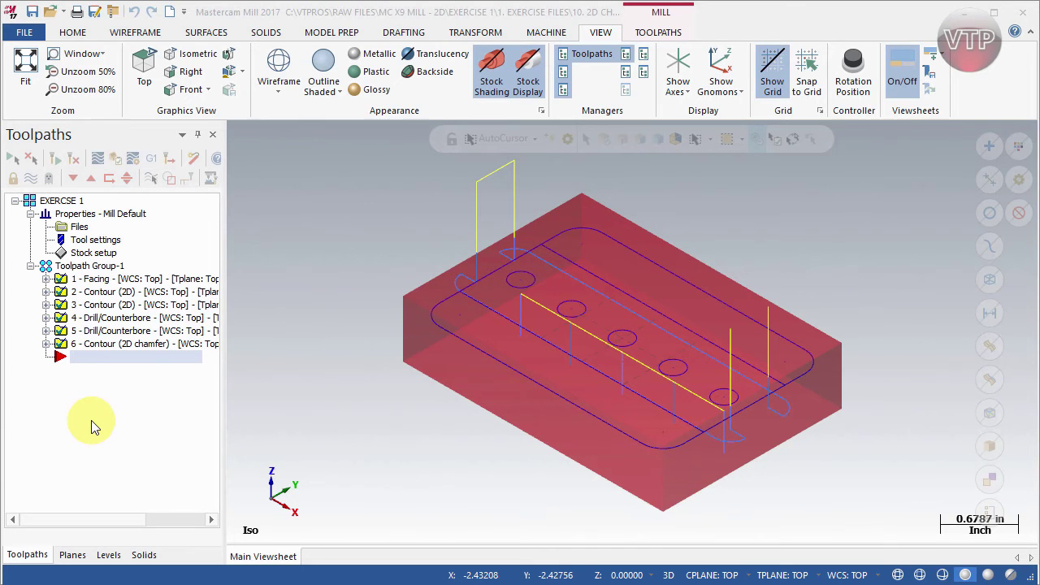
- Open the Setup Sheet dialog from the MACHINE tab's Setup Sheet > Create command
{"action": "left_click", "coordinate": [555, 34]}
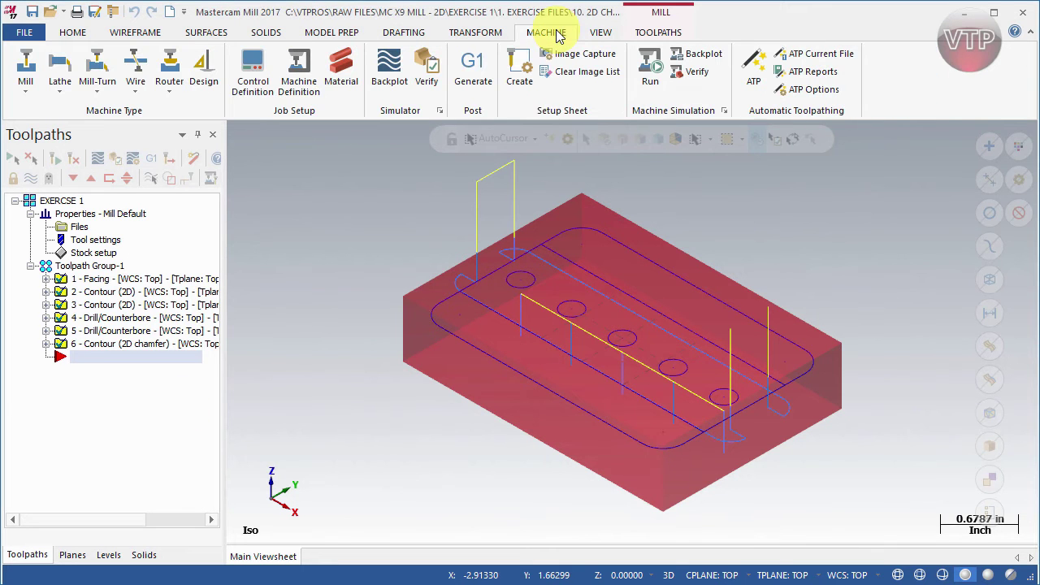
{"action": "left_click", "coordinate": [522, 82]}
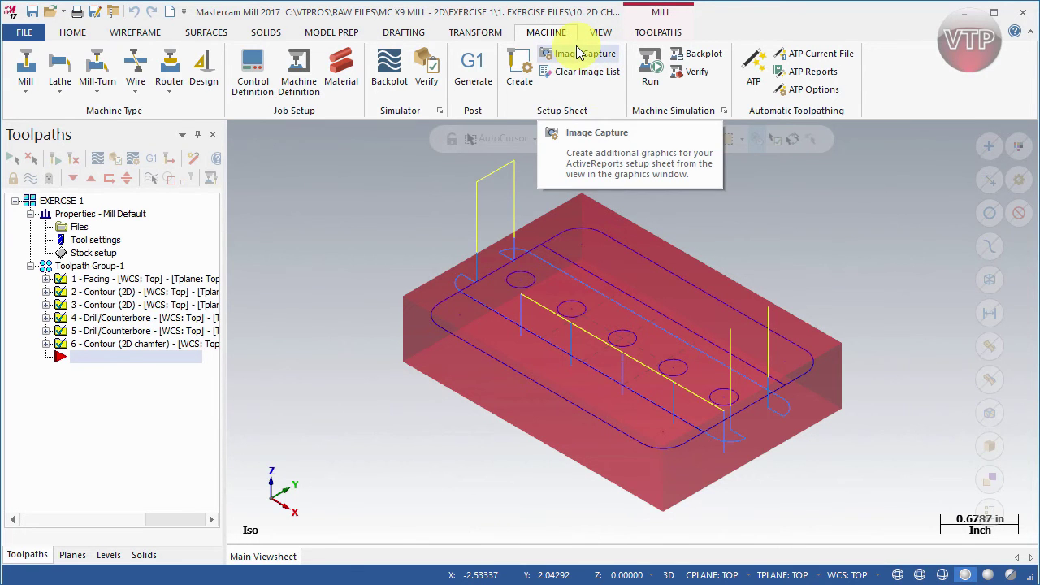
{"action": "left_click", "coordinate": [538, 83]}
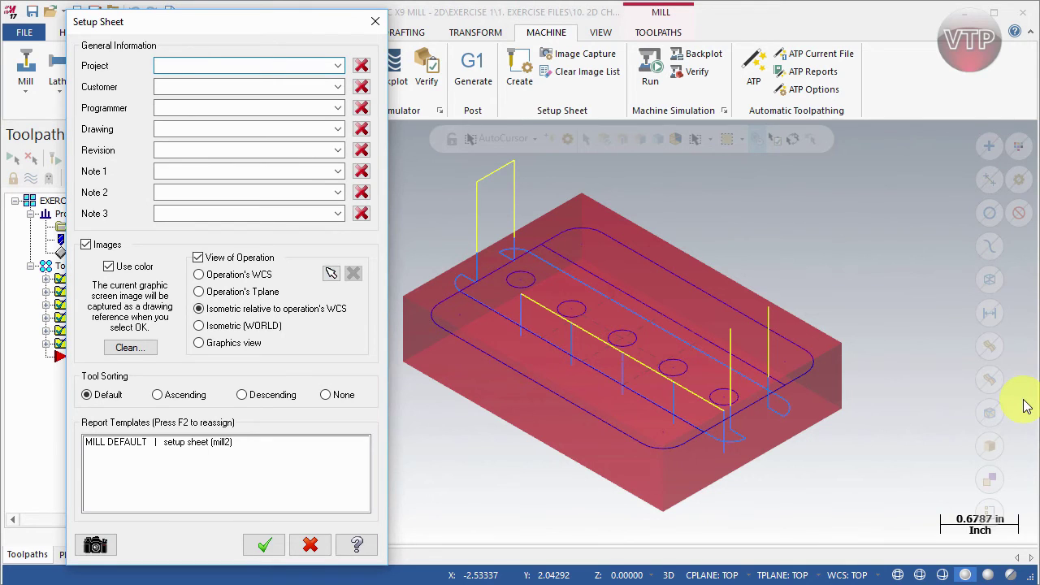
- Enter project EXERCISE 1, the customer and programmer names, drawing EXERCISE 1 DRAWING and revision 2.0
{"action": "type", "text": "EXERCISE 1"}
{"action": "type", "text": "VTPROS"}
{"action": "key", "text": "Tab"}
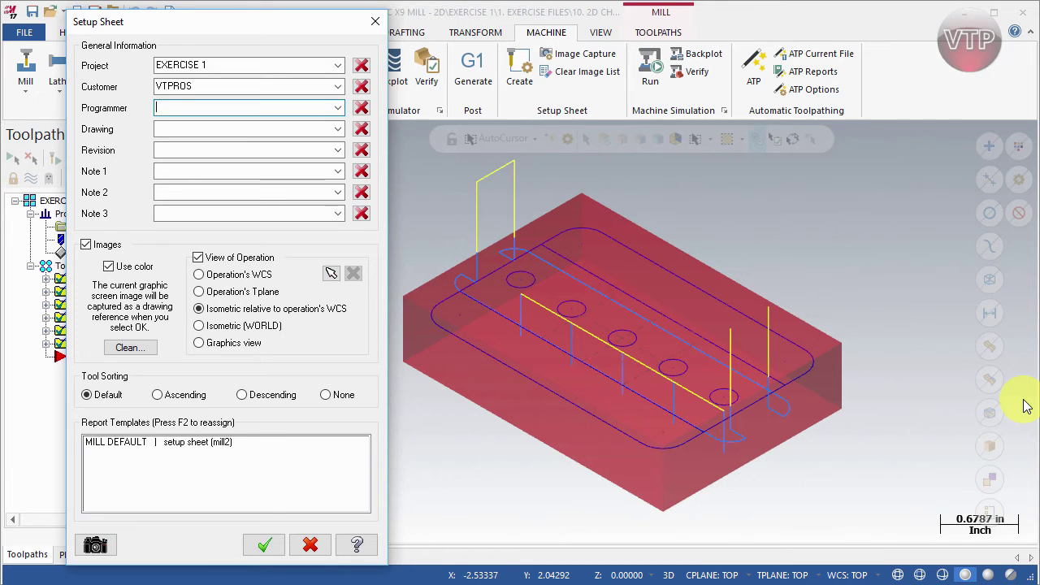
{"action": "type", "text": "MOUSSA SLEIMAN"}
{"action": "key", "text": "Tab"}
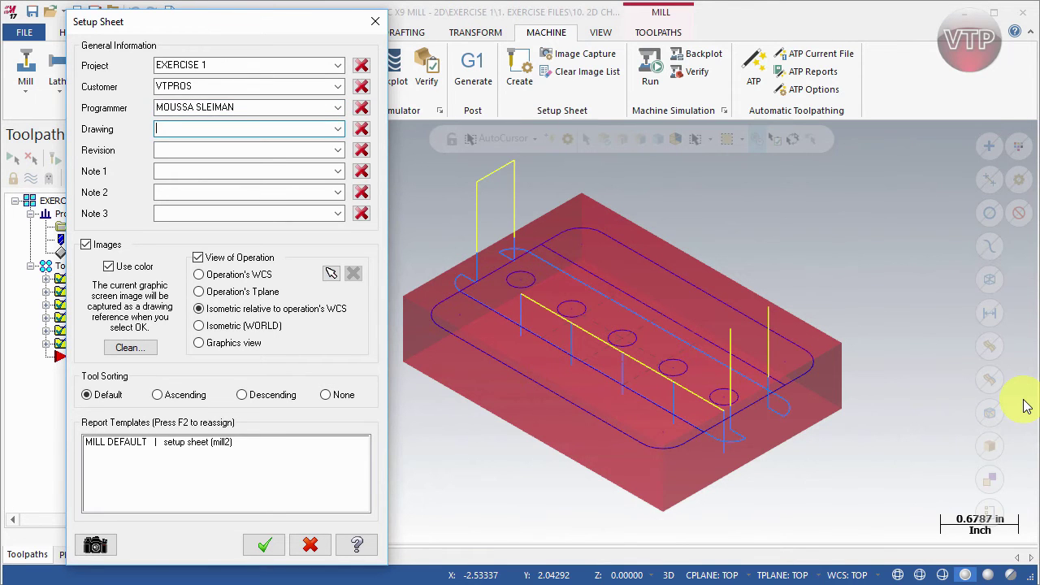
{"action": "type", "text": "EXERCISE 1 DRAWING"}
{"action": "key", "text": "Tab"}
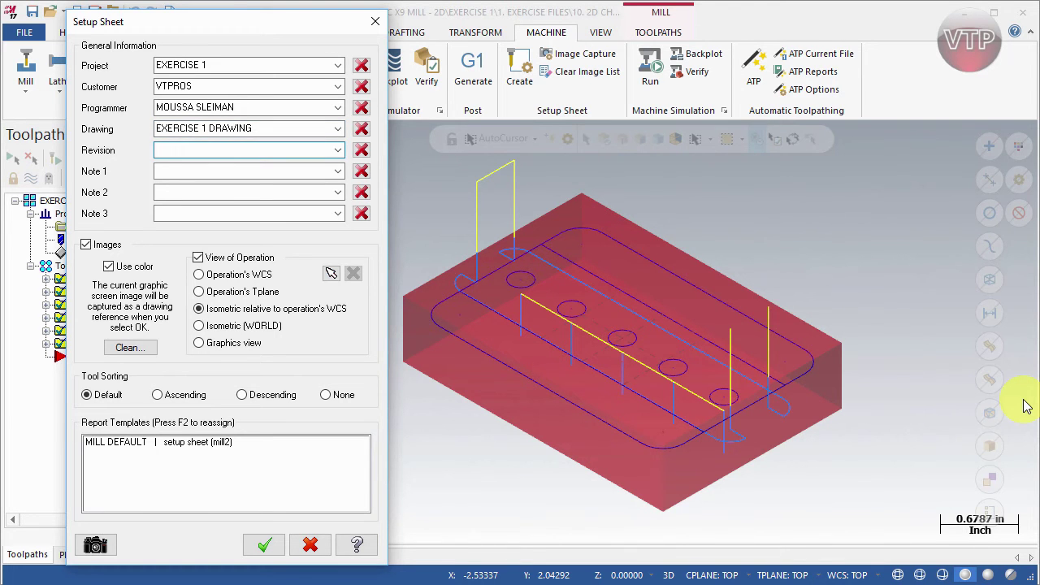
{"action": "type", "text": "2.0"}
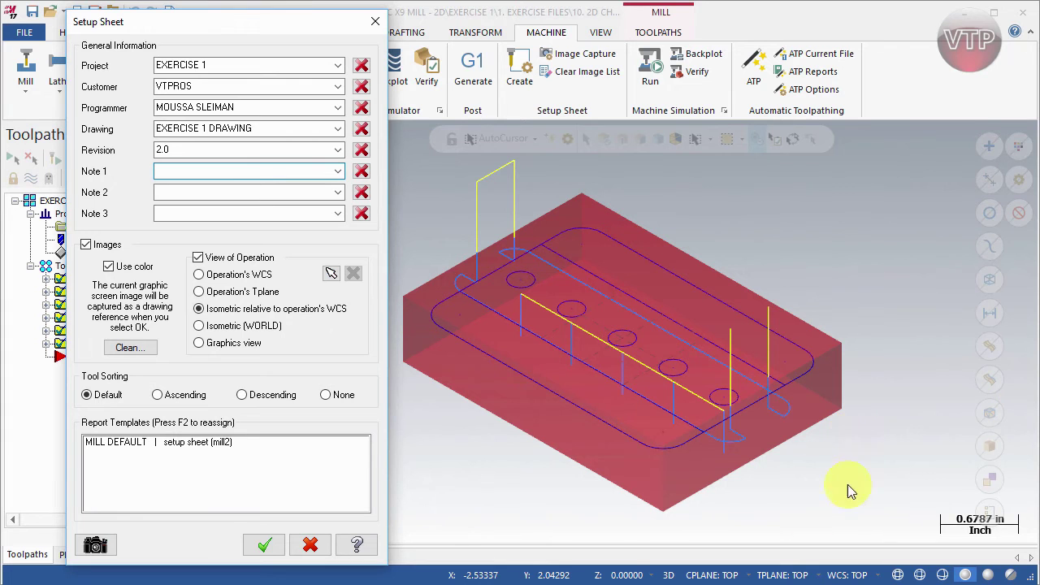
{"action": "left_click", "coordinate": [84, 246]}
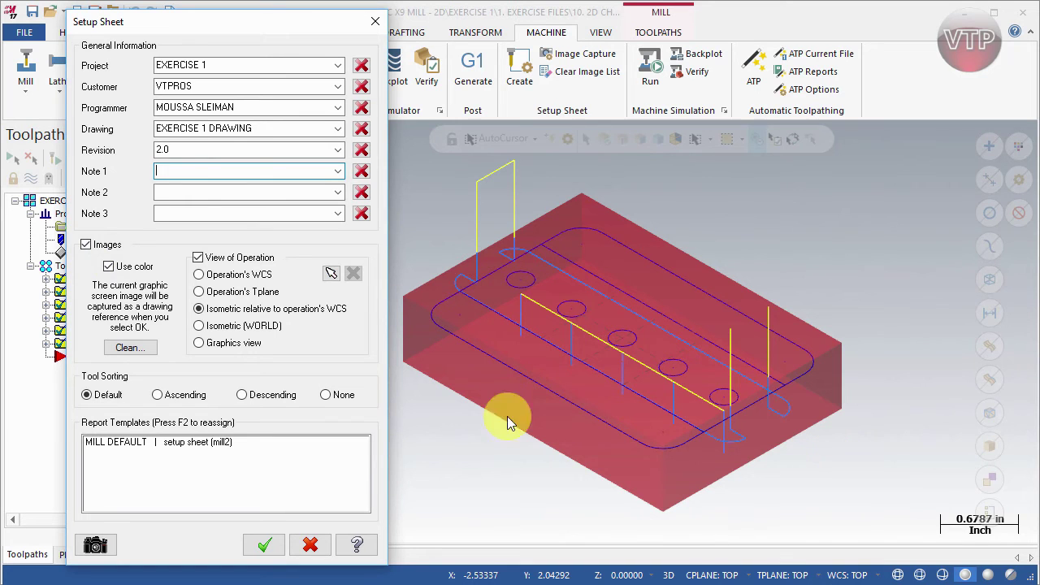
{"action": "left_click", "coordinate": [109, 266]}
{"action": "left_click", "coordinate": [109, 266]}
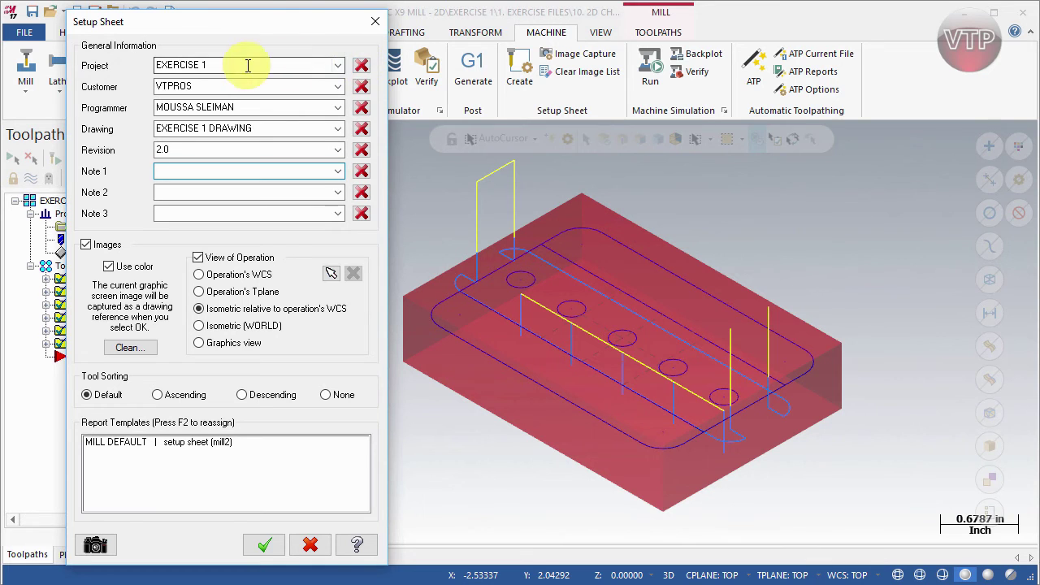
{"action": "left_click", "coordinate": [361, 67]}
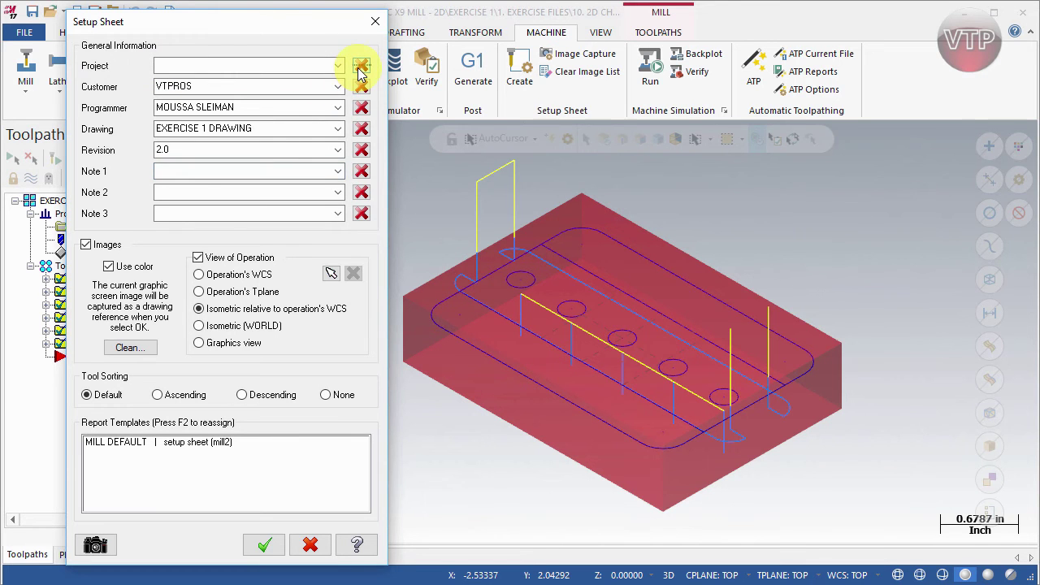
{"action": "left_click", "coordinate": [299, 70]}
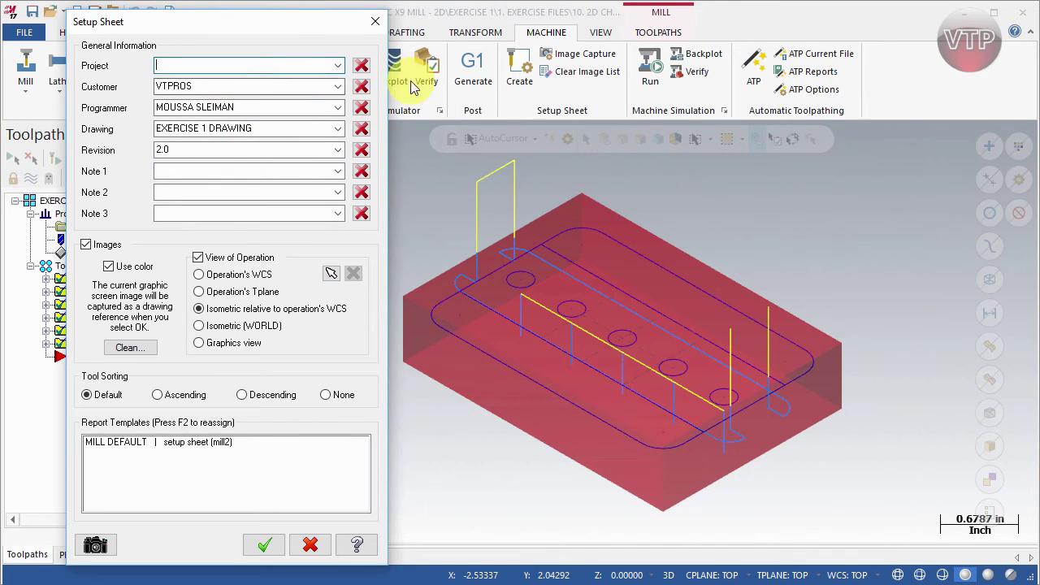
{"action": "type", "text": "EXERCISE1"}
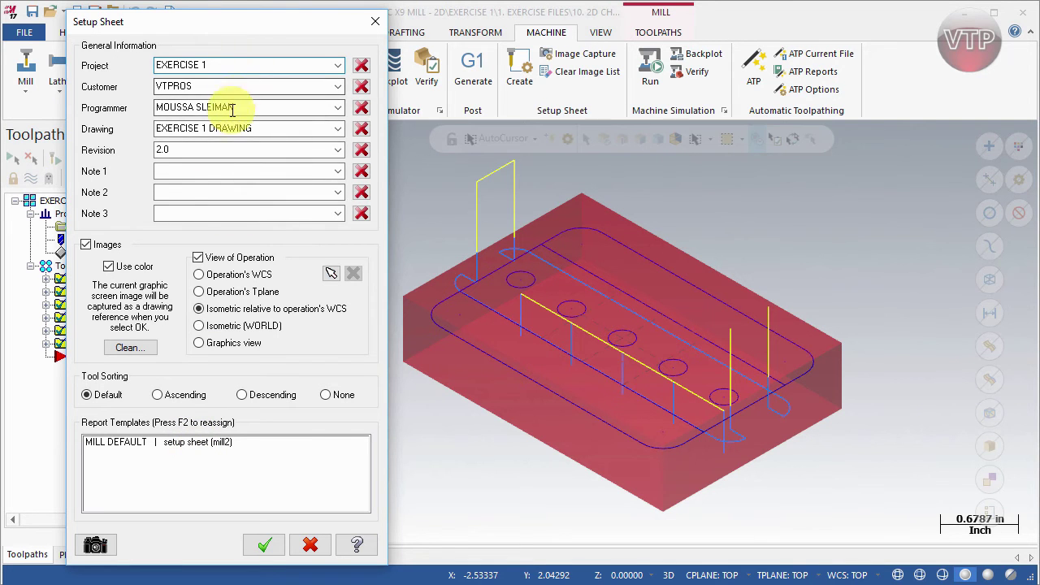
{"action": "left_click", "coordinate": [312, 173]}
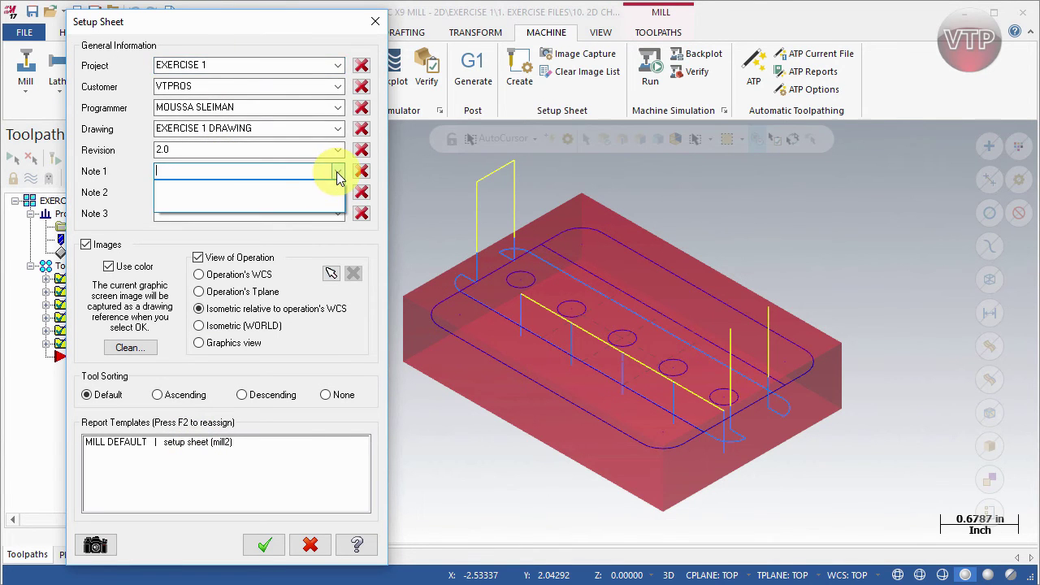
{"action": "left_click", "coordinate": [337, 70]}
{"action": "left_click", "coordinate": [337, 65]}
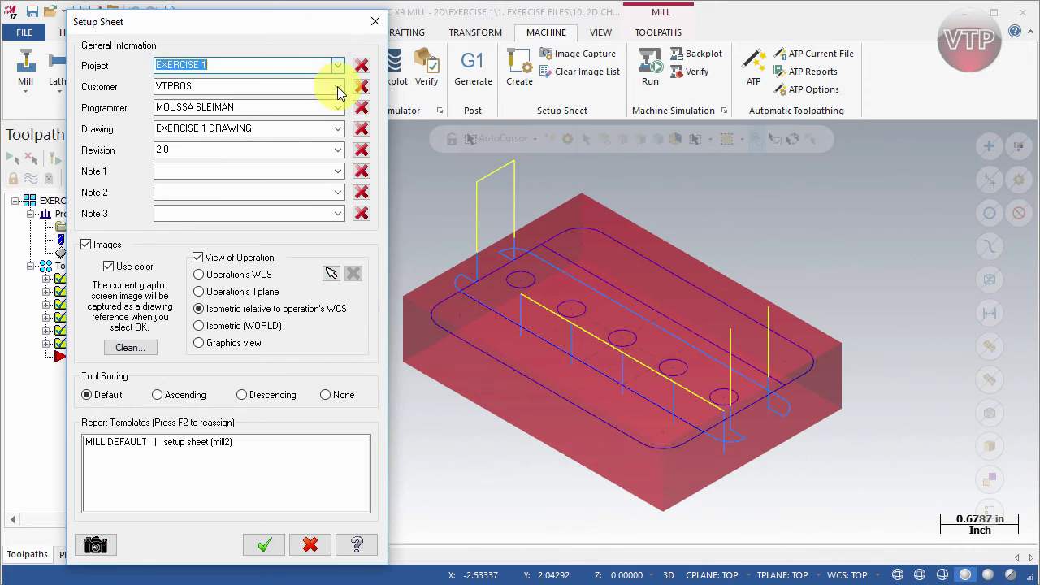
{"action": "left_click", "coordinate": [337, 86]}
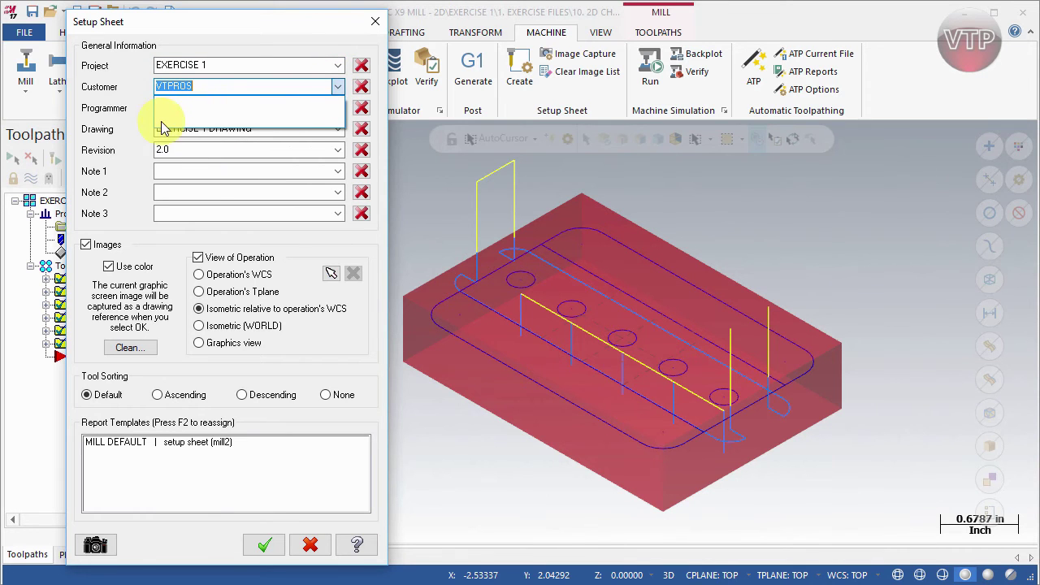
{"action": "left_click", "coordinate": [219, 89]}
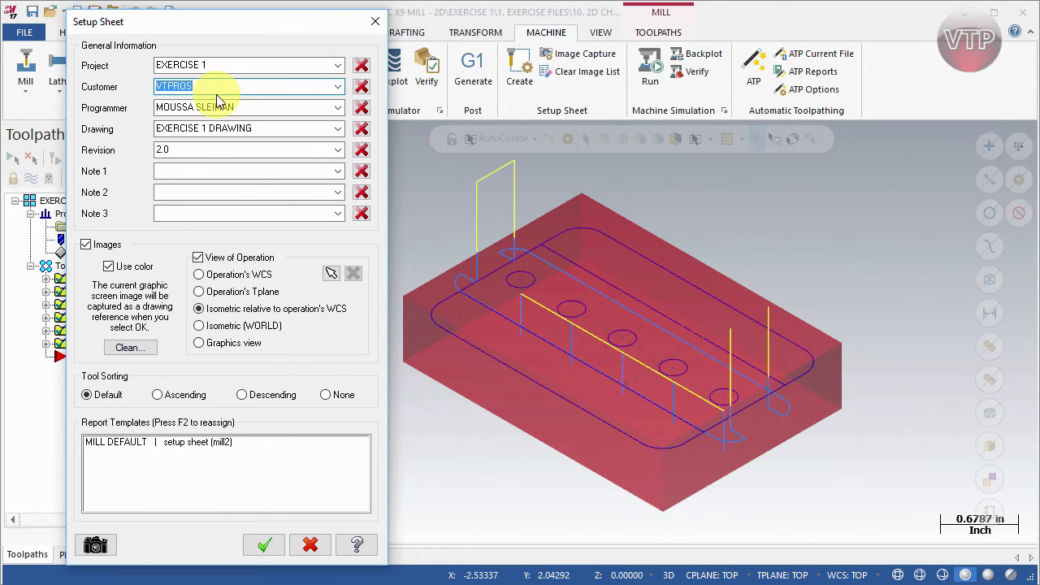
{"action": "left_click", "coordinate": [244, 84]}
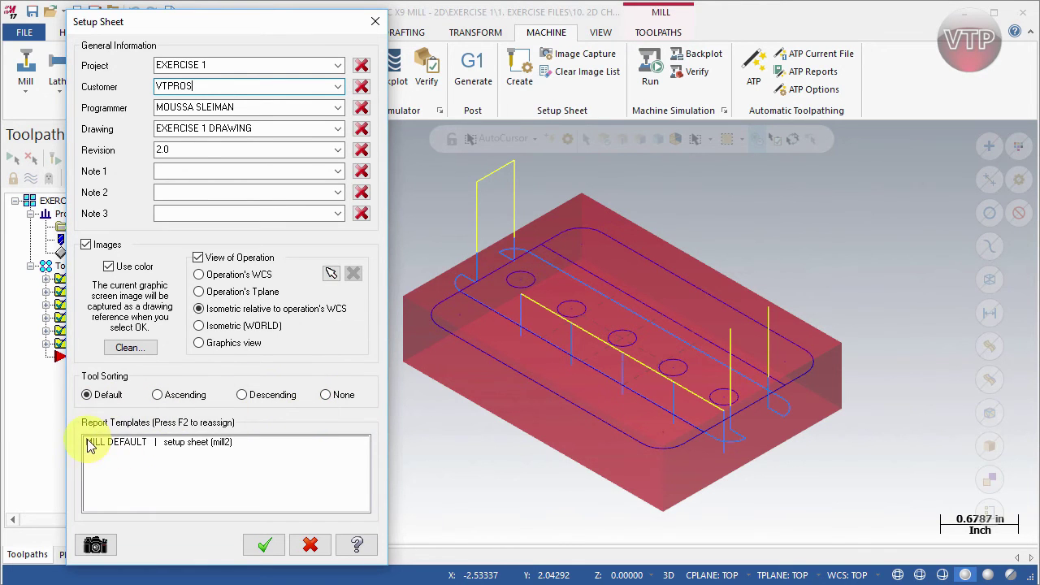
- Open the Select Template list for MILL DEFAULT and browse the available report templates
{"action": "double_click", "coordinate": [192, 443]}
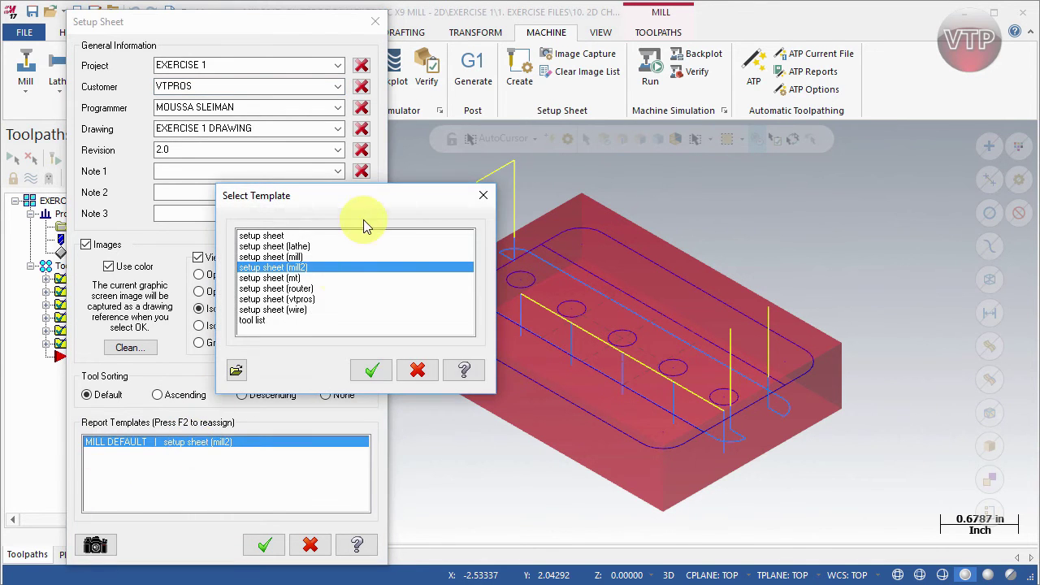
{"action": "left_click_drag", "start_coordinate": [370, 199], "coordinate": [799, 204]}
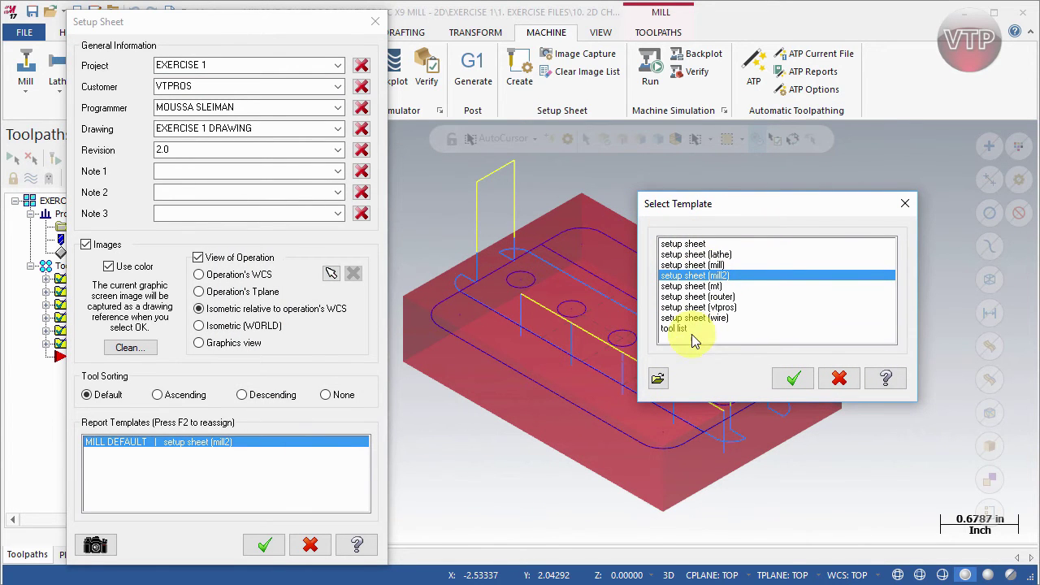
{"action": "left_click", "coordinate": [687, 243]}
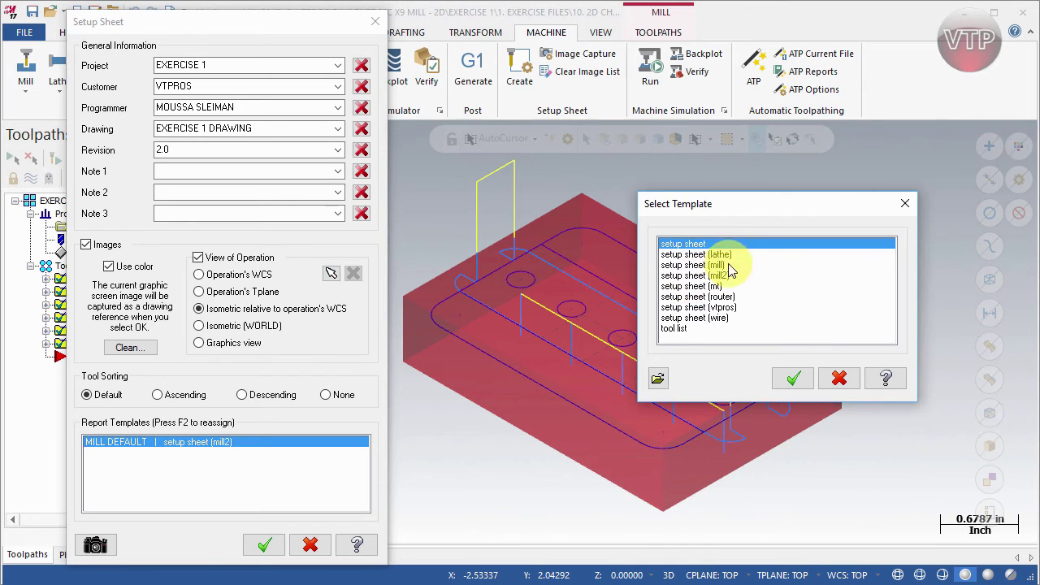
{"action": "left_click", "coordinate": [726, 255]}
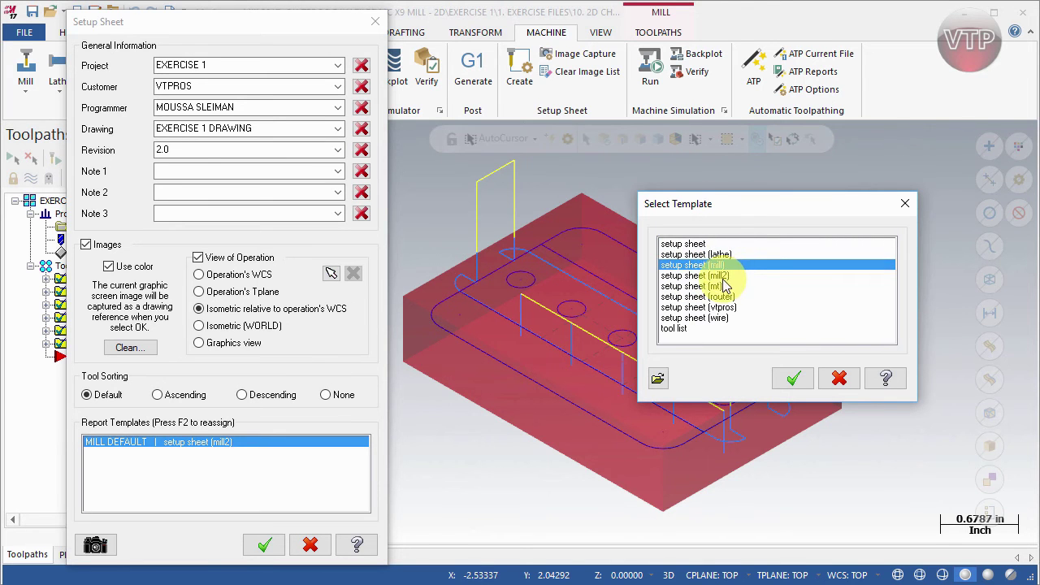
{"action": "left_click", "coordinate": [727, 276]}
{"action": "left_click", "coordinate": [722, 287]}
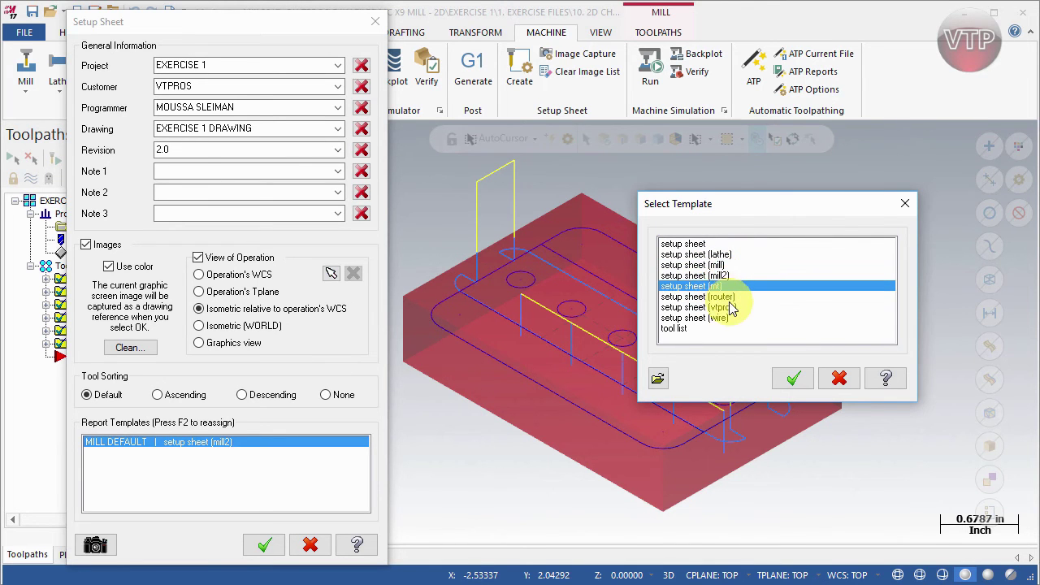
{"action": "left_click", "coordinate": [734, 299]}
{"action": "left_click", "coordinate": [720, 308]}
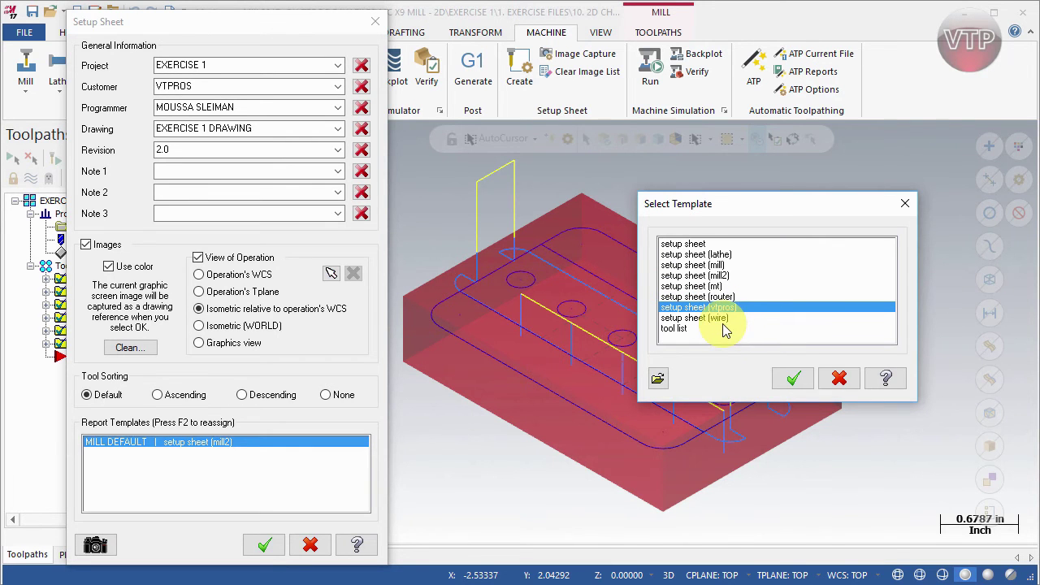
- Choose setup sheet (mill) as the MILL DEFAULT report template and confirm it
{"action": "left_click", "coordinate": [720, 319]}
{"action": "left_click", "coordinate": [681, 329]}
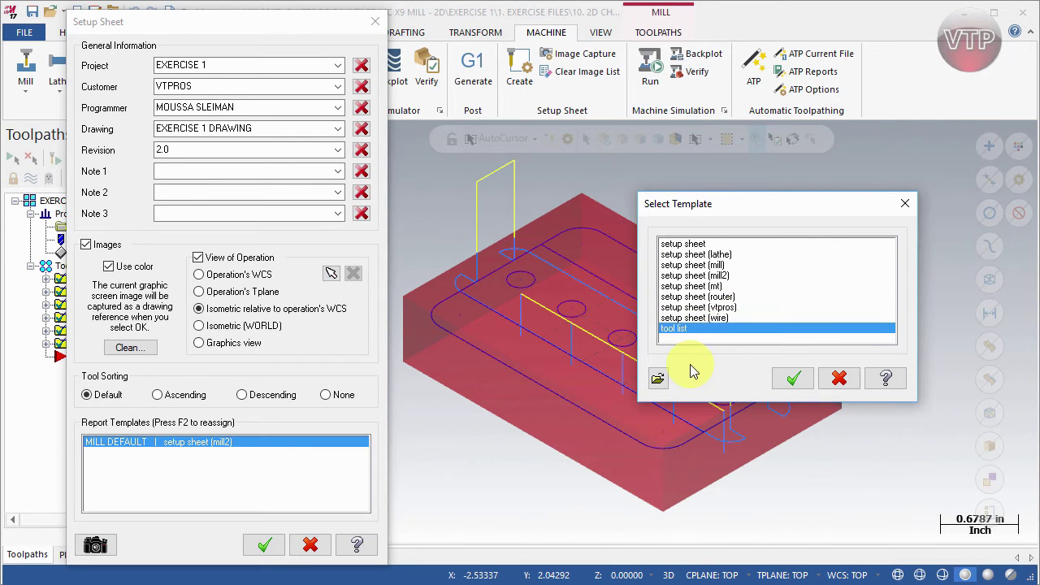
{"action": "left_click", "coordinate": [713, 277]}
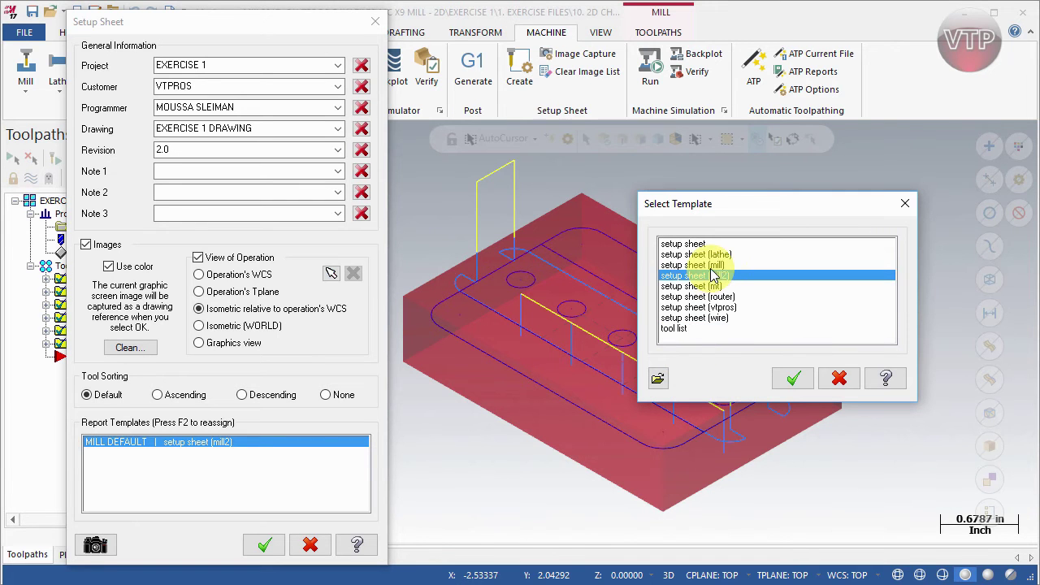
{"action": "left_click", "coordinate": [711, 266]}
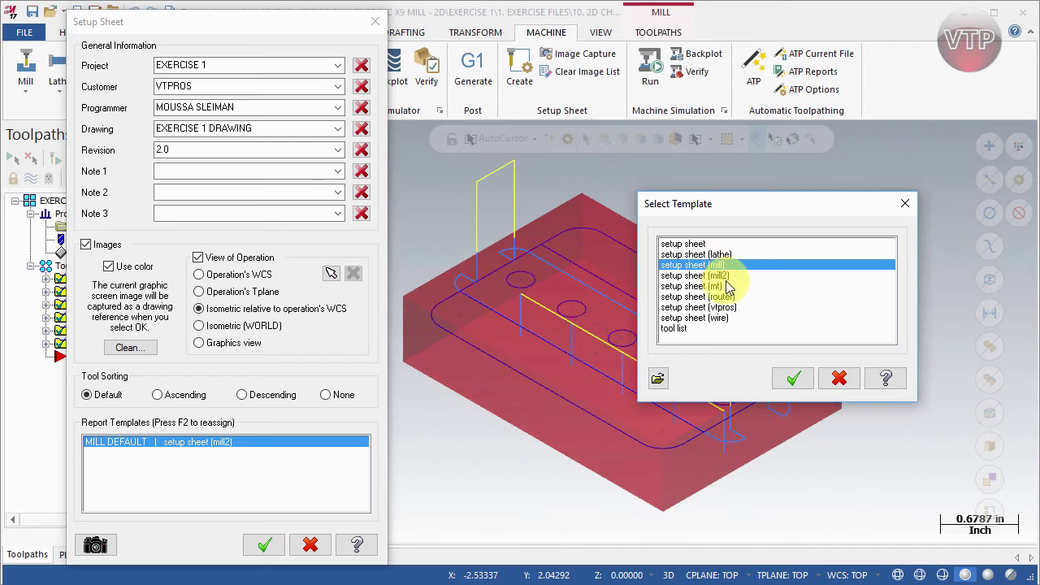
{"action": "left_click", "coordinate": [792, 378]}
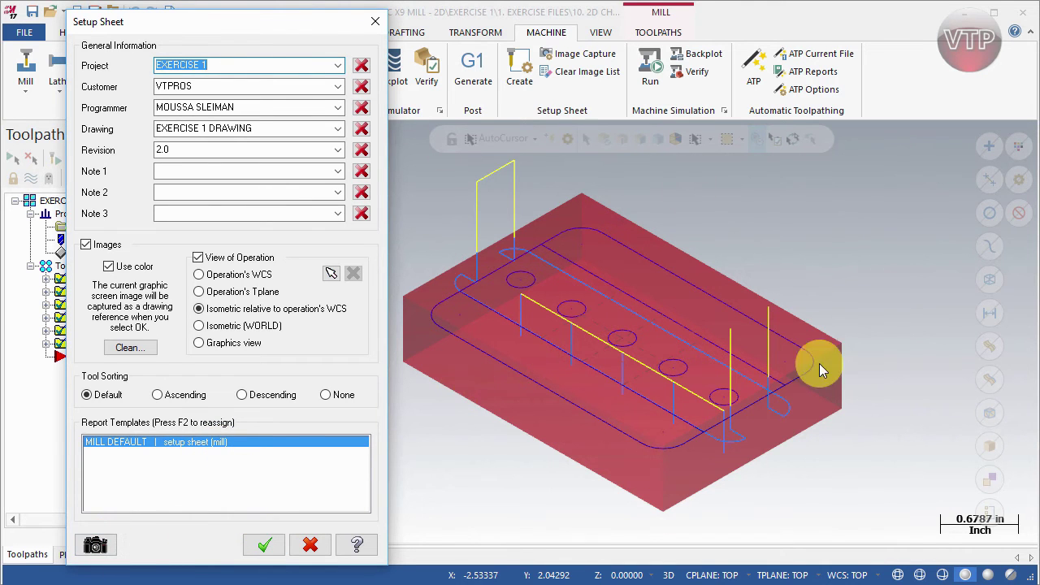
{"action": "left_click", "coordinate": [94, 544]}
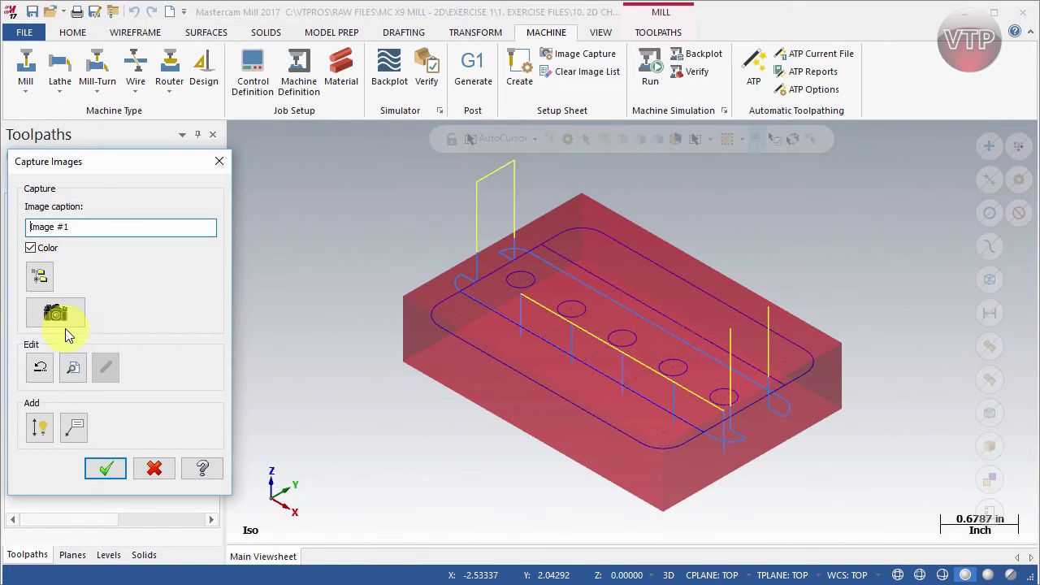
- Capture the isometric toolpath view as Image #1 and close Capture Images
{"action": "left_click", "coordinate": [66, 324]}
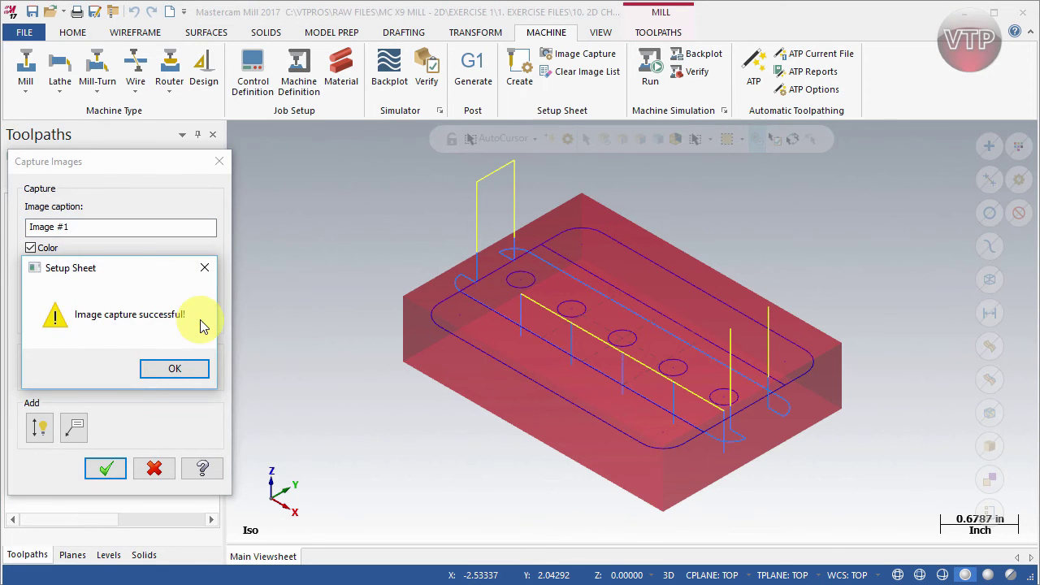
{"action": "left_click", "coordinate": [169, 376]}
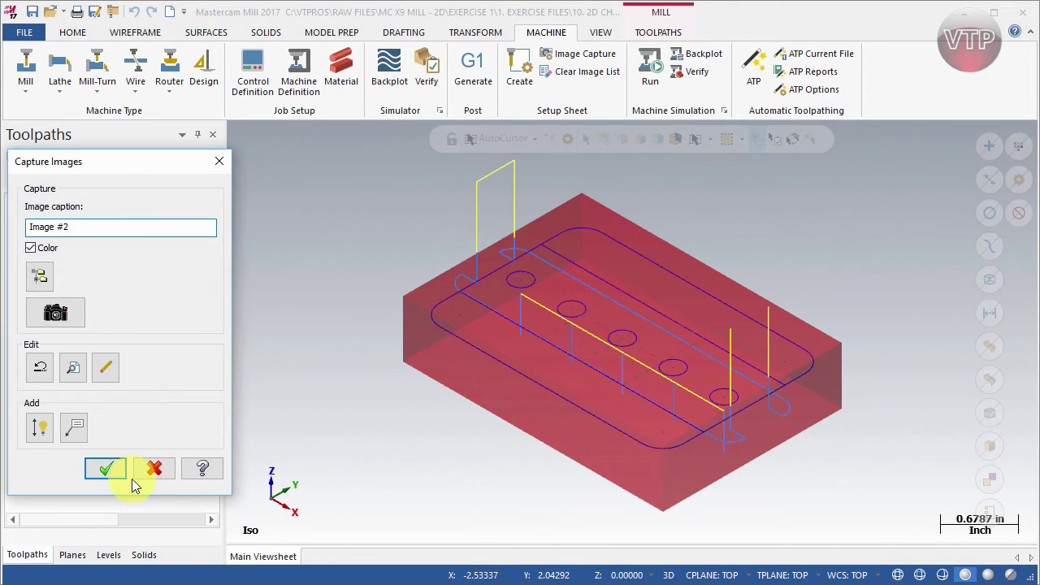
{"action": "left_click_drag", "start_coordinate": [82, 228], "coordinate": [11, 229]}
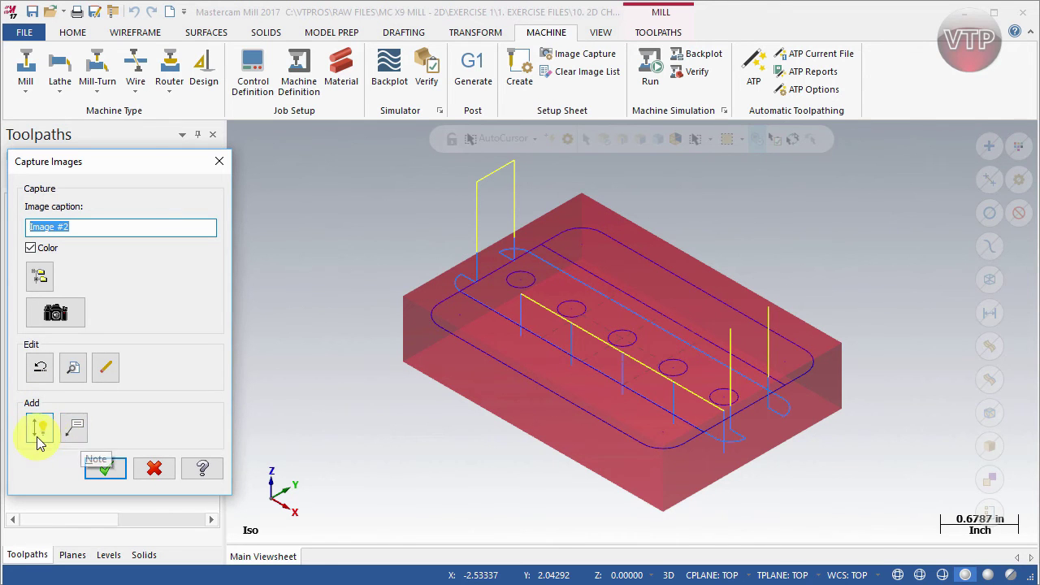
{"action": "left_click", "coordinate": [106, 469]}
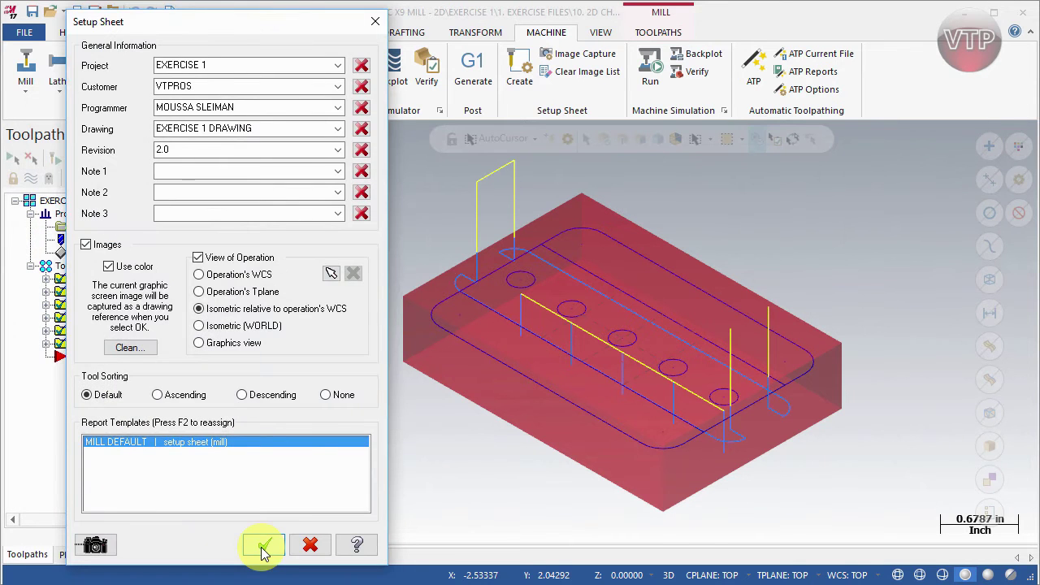
- Generate the 12-page setup sheet report and enlarge the ActiveReports Viewer to fill the screen
{"action": "left_click", "coordinate": [263, 550]}
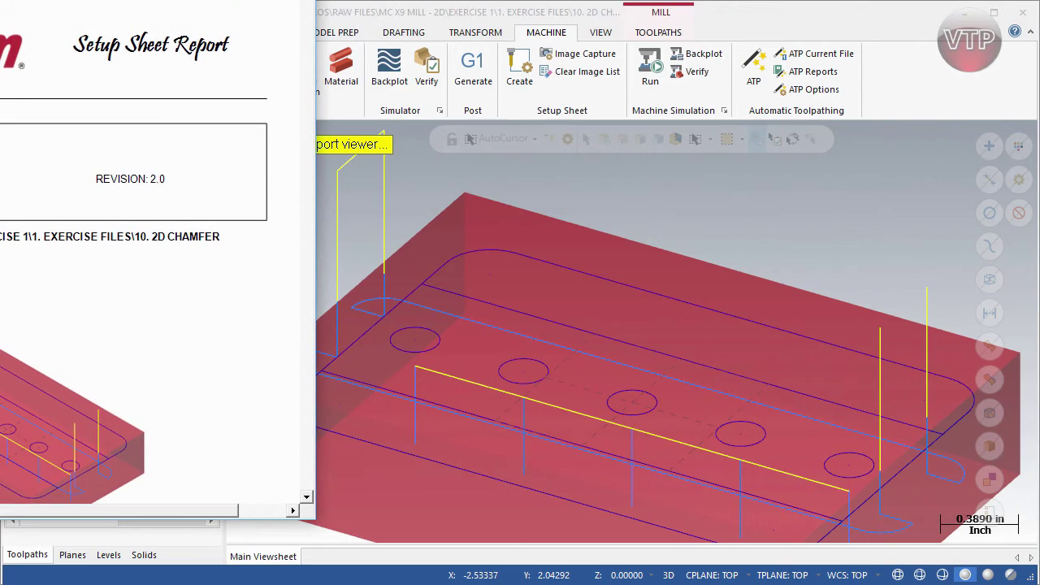
{"action": "left_click_drag", "start_coordinate": [370, 143], "coordinate": [479, 21]}
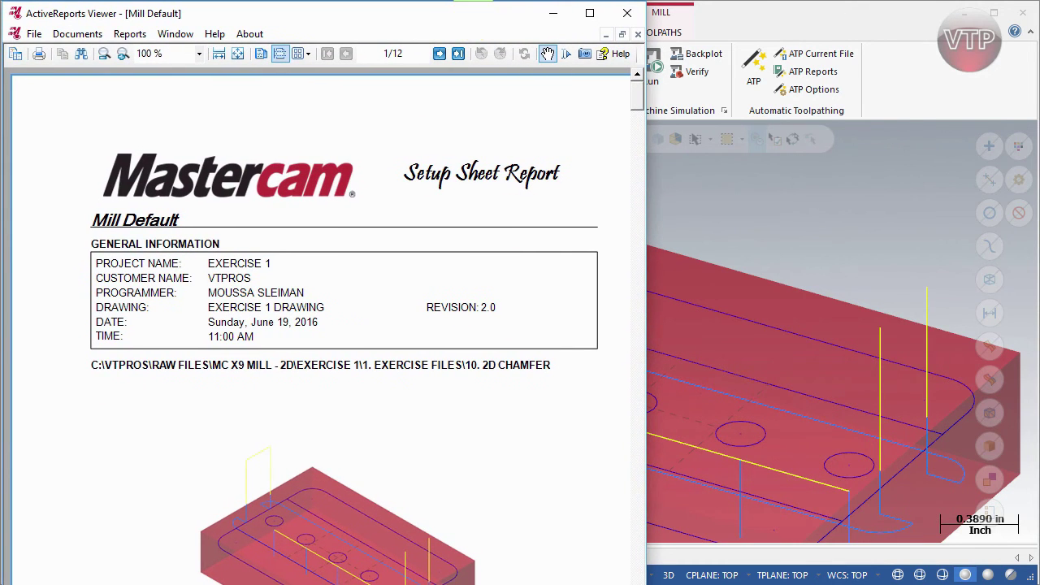
{"action": "left_click_drag", "start_coordinate": [646, 569], "coordinate": [1033, 575]}
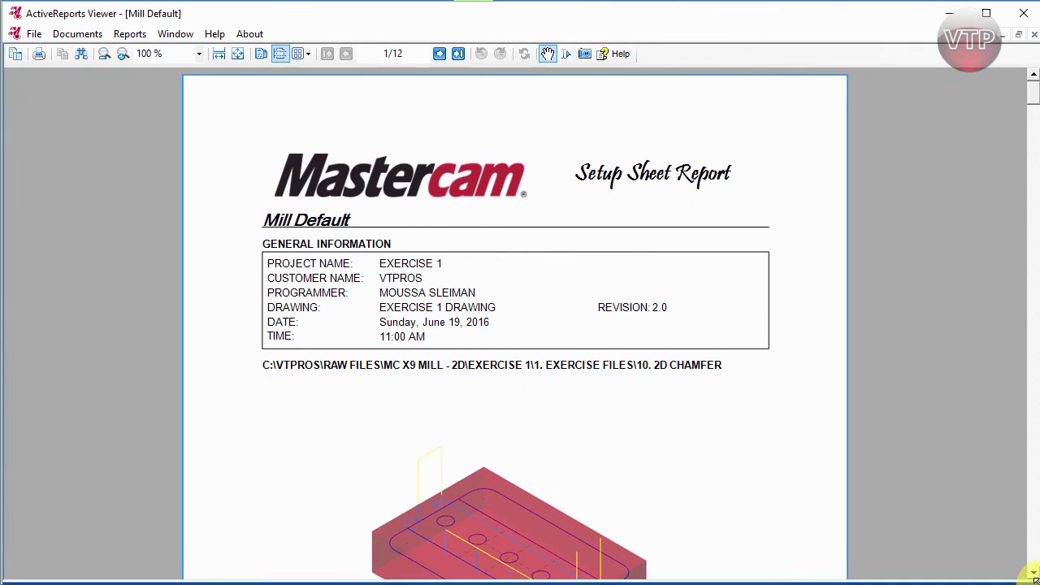
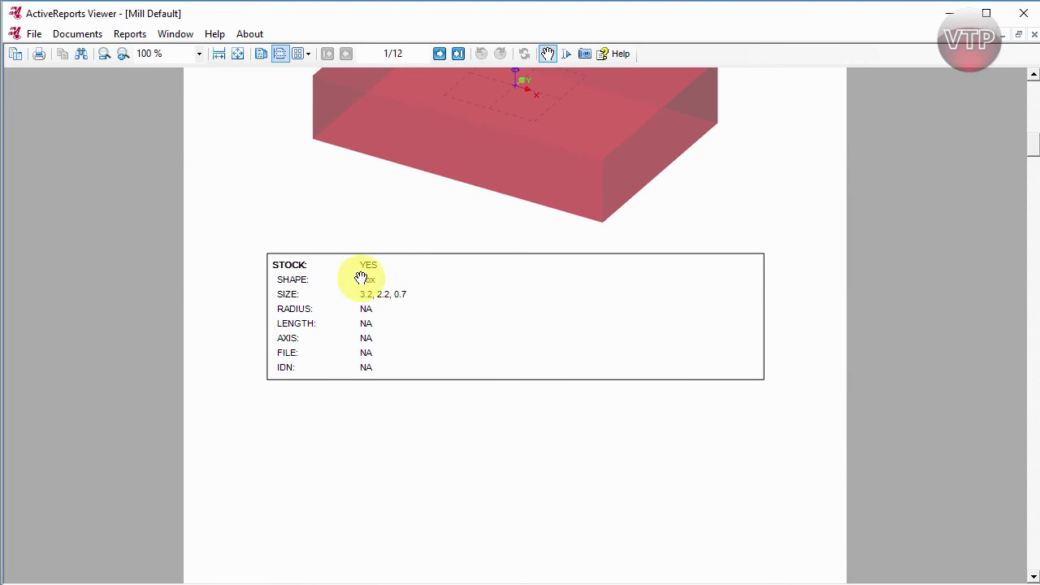
- Scroll past the 1 - Facing operation and its 2" face mill to reach 2 - Contour (2D)
{"action": "scroll", "coordinate": [340, 348], "scroll_direction": "down", "scroll_amount": 5}
{"action": "scroll", "coordinate": [340, 348], "scroll_direction": "down", "scroll_amount": 3}
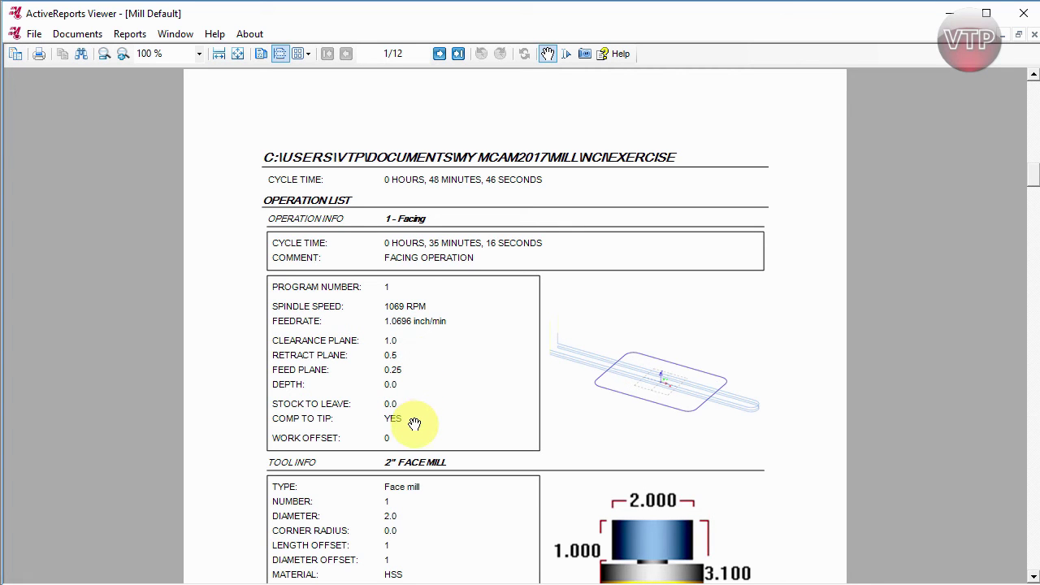
{"action": "scroll", "coordinate": [571, 369], "scroll_direction": "down", "scroll_amount": 3}
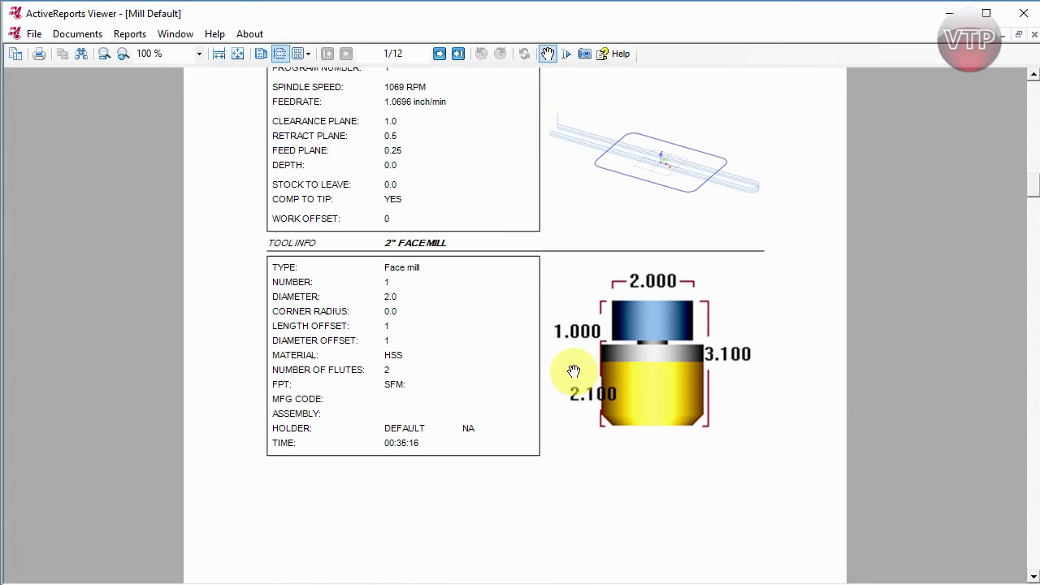
{"action": "scroll", "coordinate": [446, 322], "scroll_direction": "up", "scroll_amount": 2}
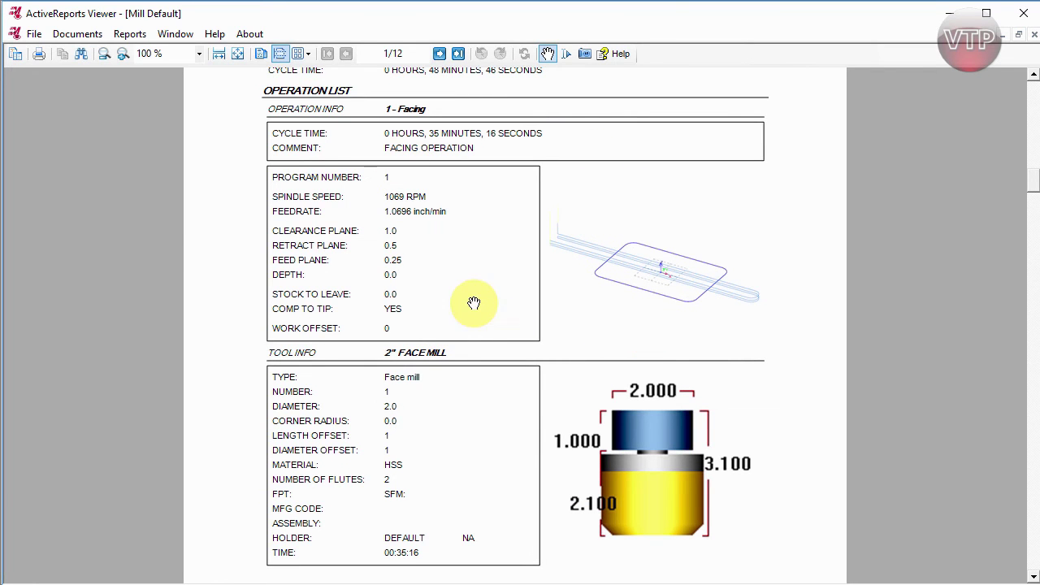
{"action": "scroll", "coordinate": [455, 341], "scroll_direction": "down", "scroll_amount": 3}
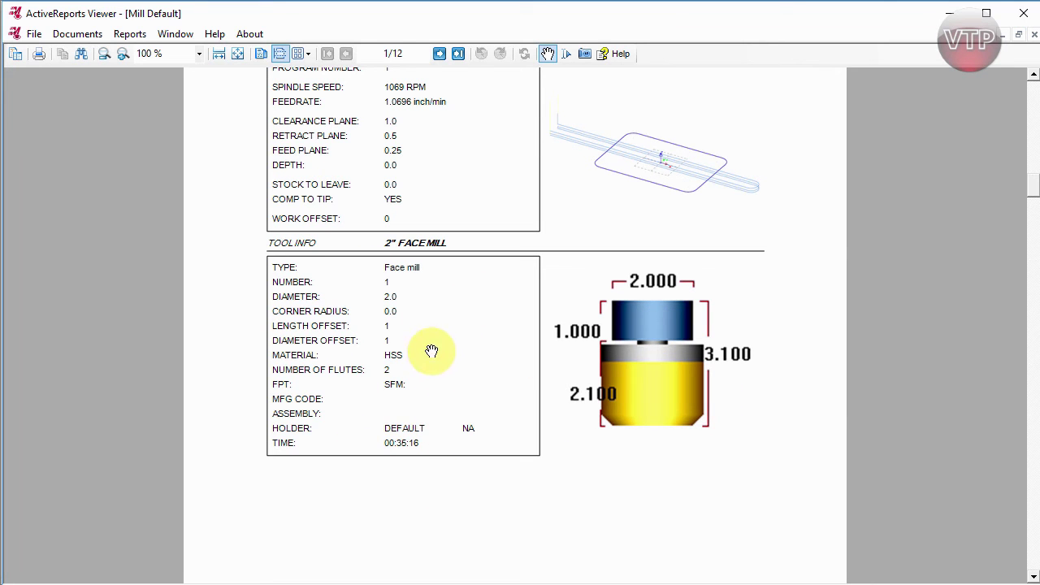
{"action": "scroll", "coordinate": [433, 455], "scroll_direction": "down", "scroll_amount": 5}
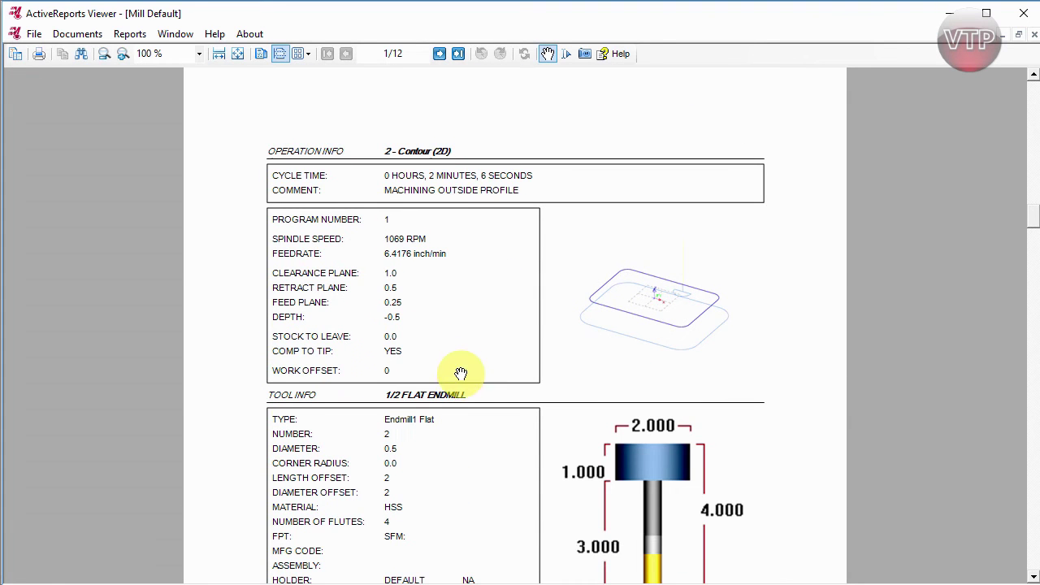
- Scroll down to the IMAGE LIST to view the part picture
{"action": "scroll", "coordinate": [608, 353], "scroll_direction": "down", "scroll_amount": 2}
{"action": "scroll", "coordinate": [558, 342], "scroll_direction": "down", "scroll_amount": 10}
{"action": "scroll", "coordinate": [558, 342], "scroll_direction": "down", "scroll_amount": 20}
{"action": "scroll", "coordinate": [575, 375], "scroll_direction": "down", "scroll_amount": 20}
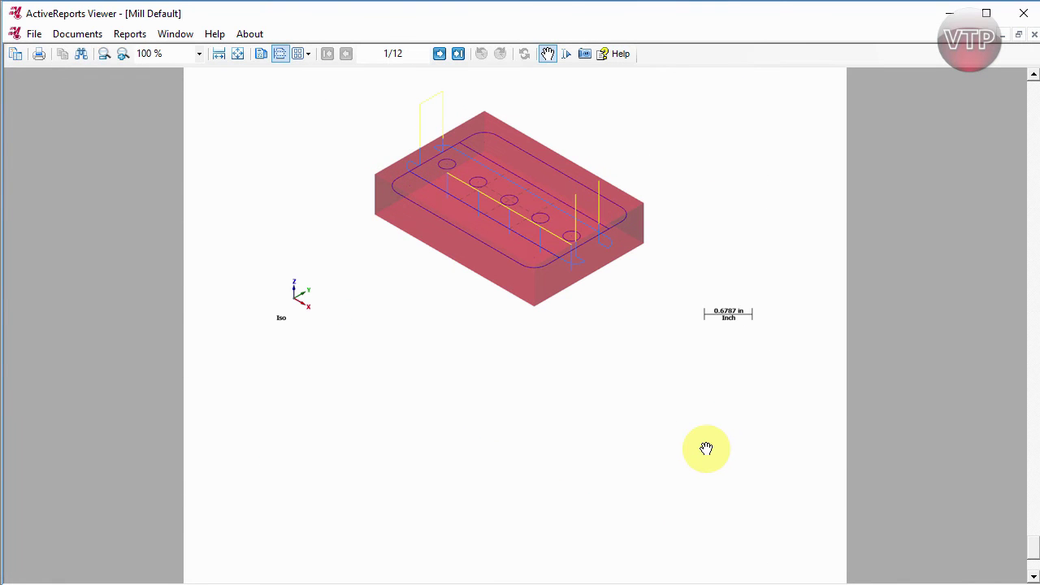
{"action": "scroll", "coordinate": [559, 342], "scroll_direction": "up", "scroll_amount": 3}
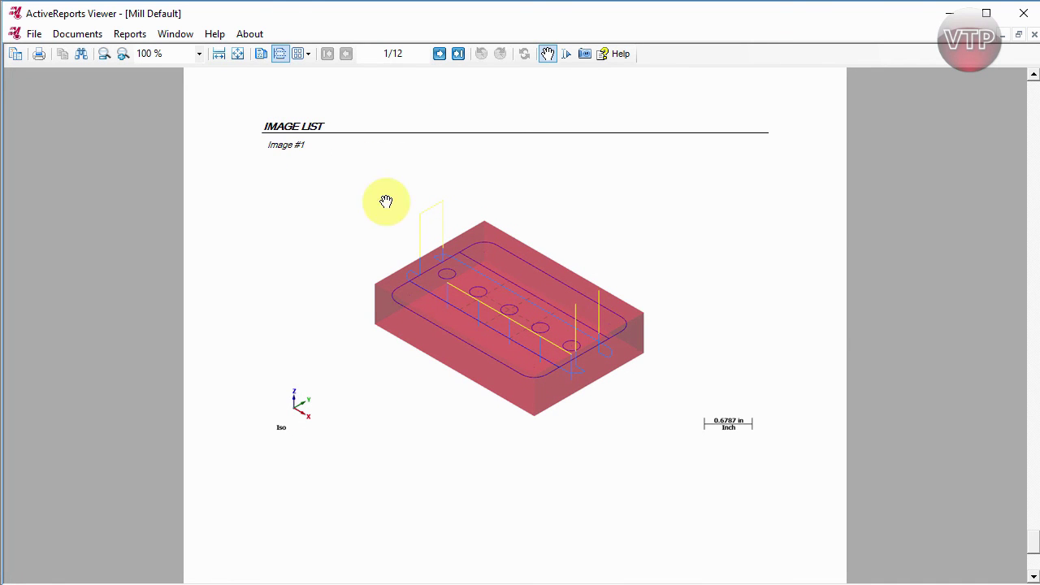
- Review the other report pages, return to Image #1, and close the report viewer
{"action": "left_click_drag", "start_coordinate": [1026, 543], "coordinate": [1027, 86]}
{"action": "scroll", "coordinate": [571, 268], "scroll_direction": "down", "scroll_amount": 3}
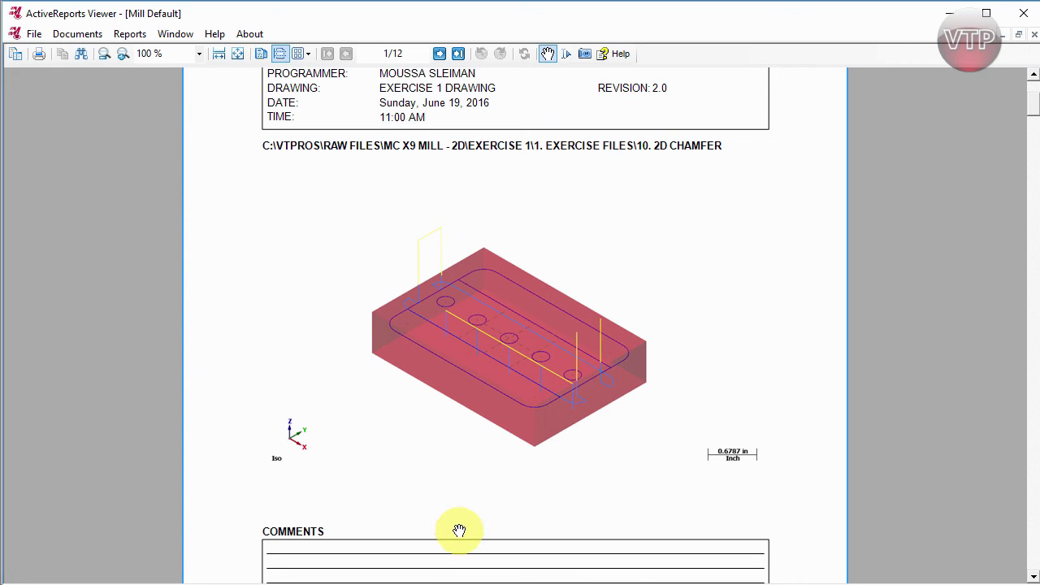
{"action": "left_click_drag", "start_coordinate": [1033, 109], "coordinate": [1033, 547]}
{"action": "scroll", "coordinate": [678, 385], "scroll_direction": "up", "scroll_amount": 3}
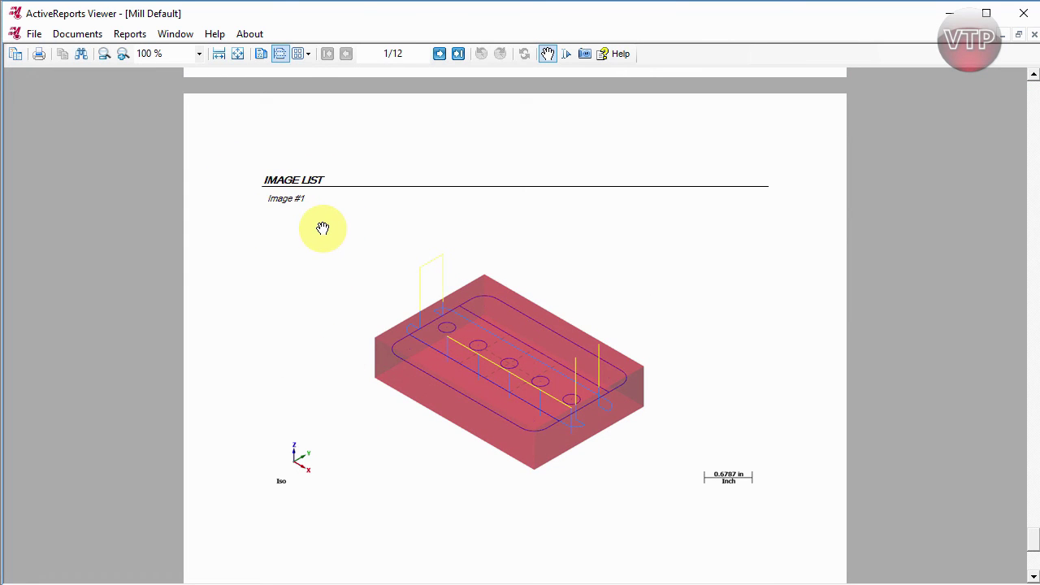
{"action": "scroll", "coordinate": [341, 261], "scroll_direction": "up", "scroll_amount": 3}
{"action": "scroll", "coordinate": [349, 268], "scroll_direction": "down", "scroll_amount": 3}
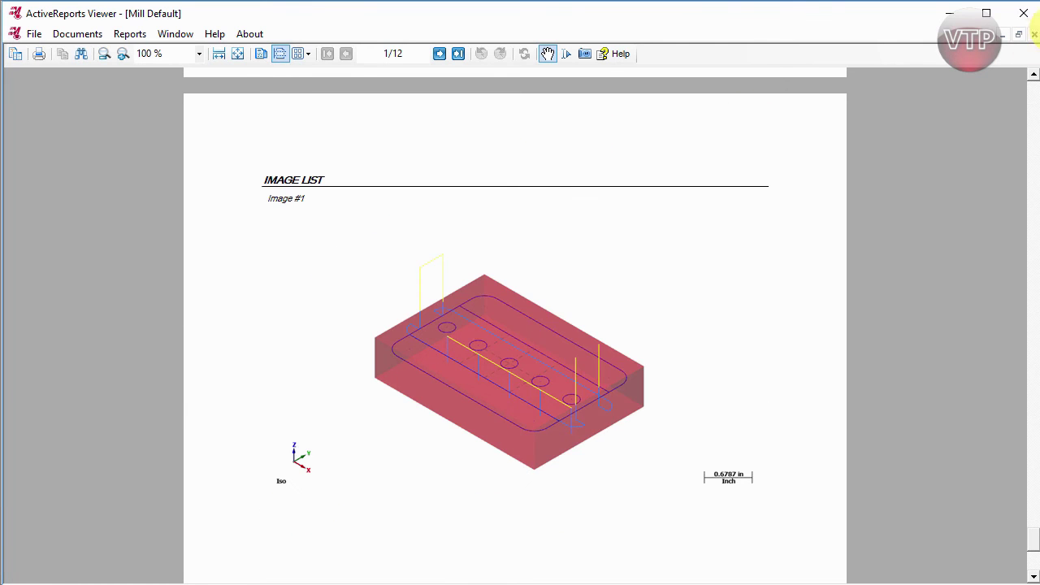
{"action": "left_click", "coordinate": [1026, 14]}
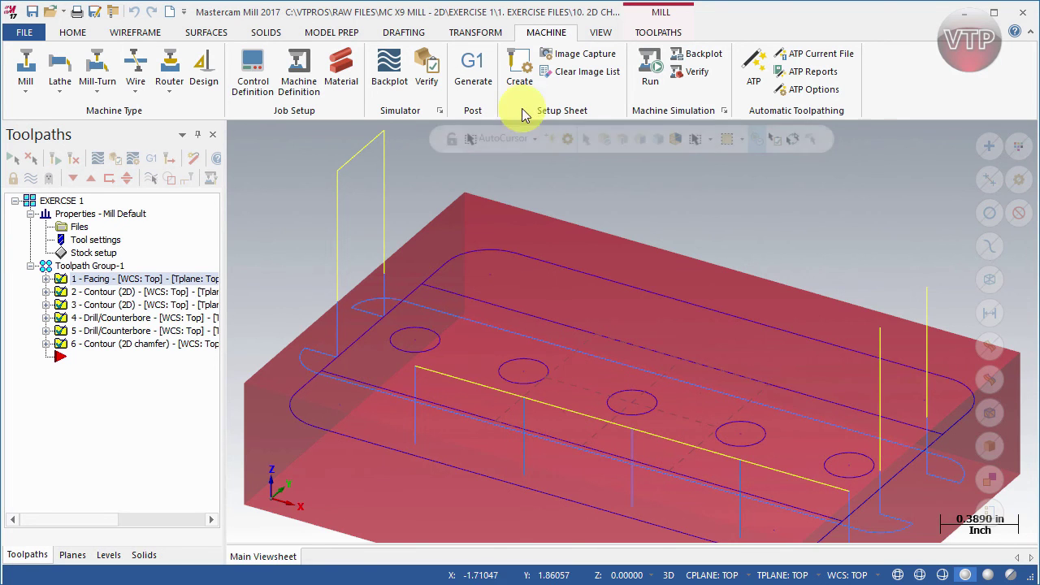
- Start a new setup sheet with Setup Sheet > Create on the Machine tab
{"action": "left_click", "coordinate": [520, 72]}
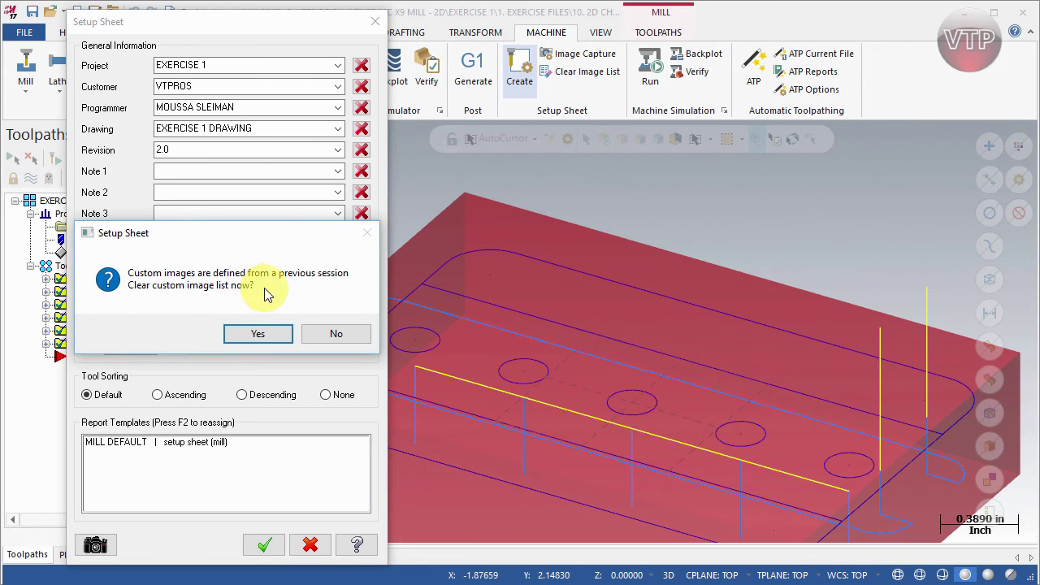
- Keep the previous custom images and set the MILL DEFAULT report template to mill2
{"action": "left_click", "coordinate": [333, 336]}
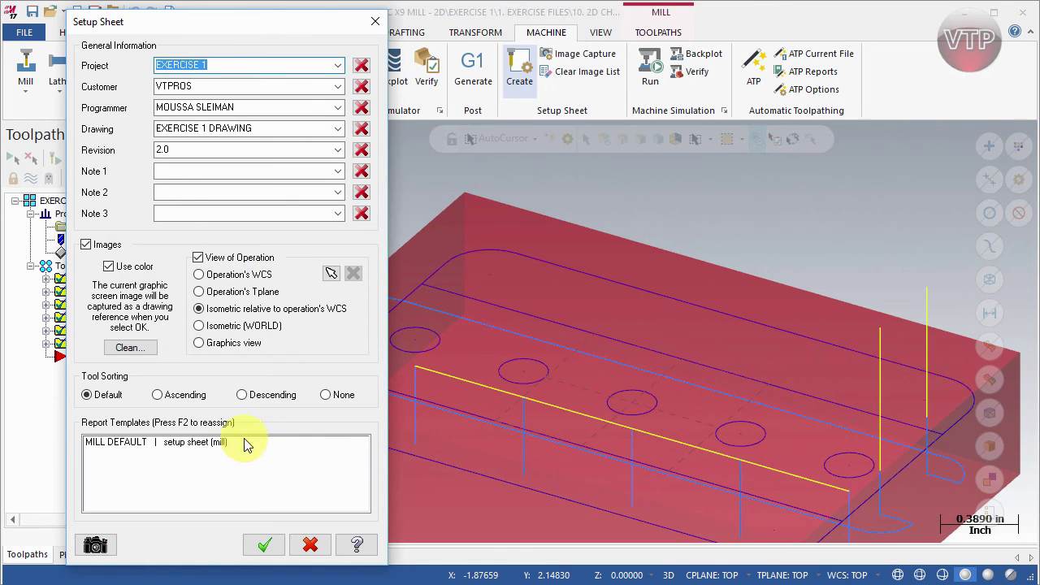
{"action": "double_click", "coordinate": [208, 443]}
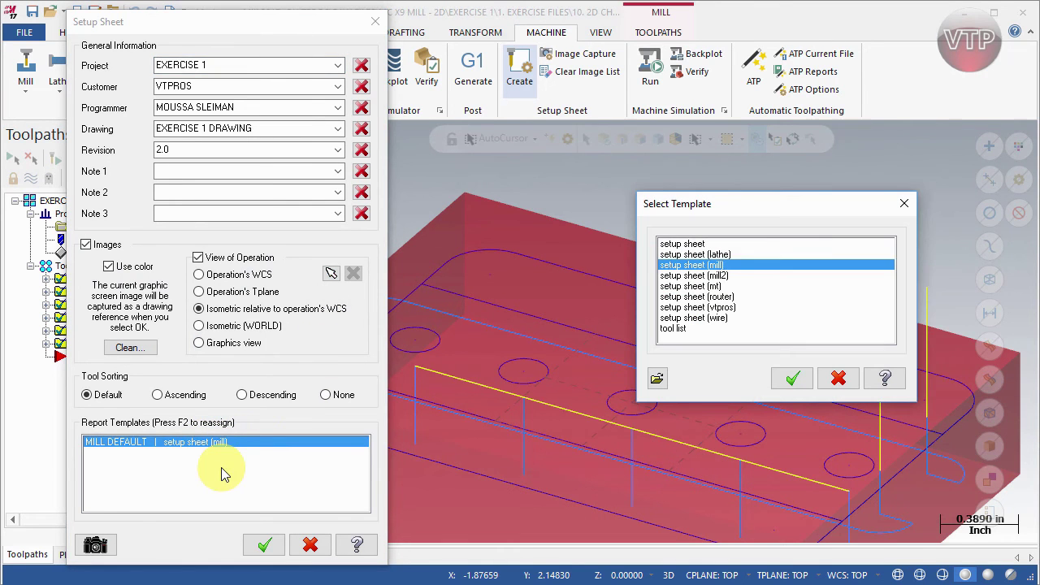
{"action": "left_click", "coordinate": [700, 276]}
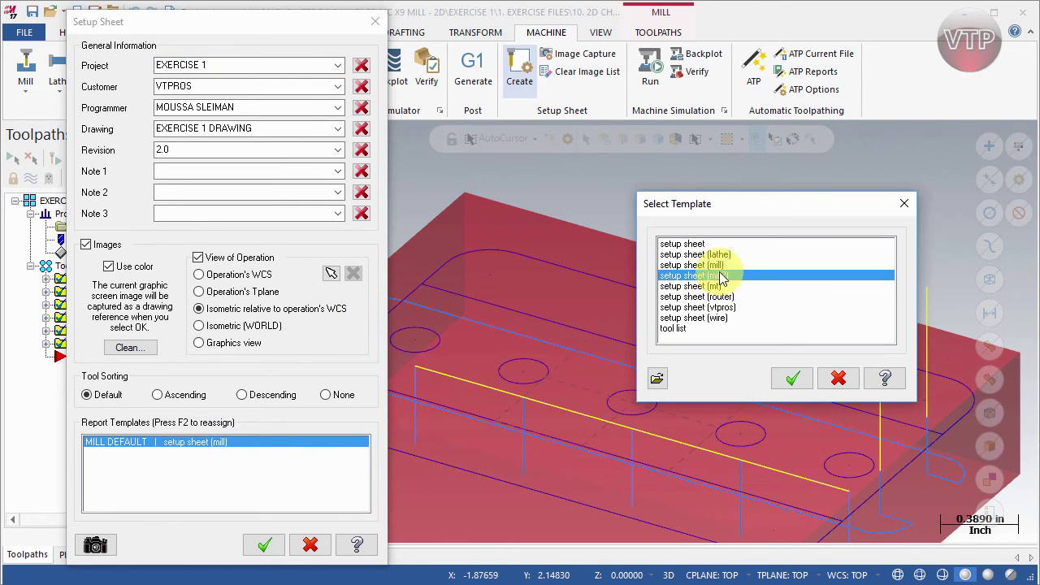
{"action": "left_click", "coordinate": [788, 379]}
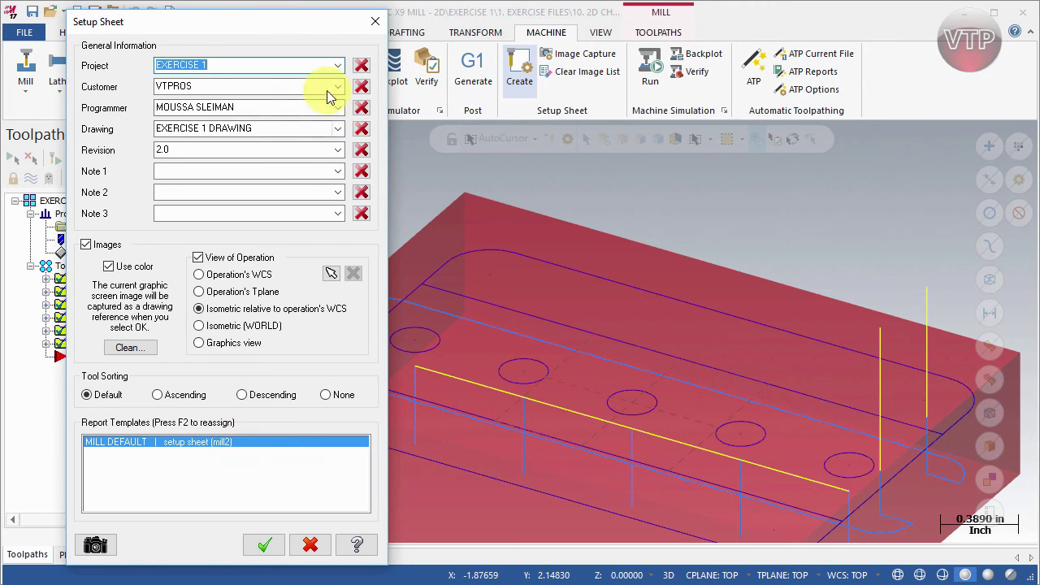
- Keep EXERCISE 1 as the project, edit the programmer field, and open image capture
{"action": "left_click", "coordinate": [338, 66]}
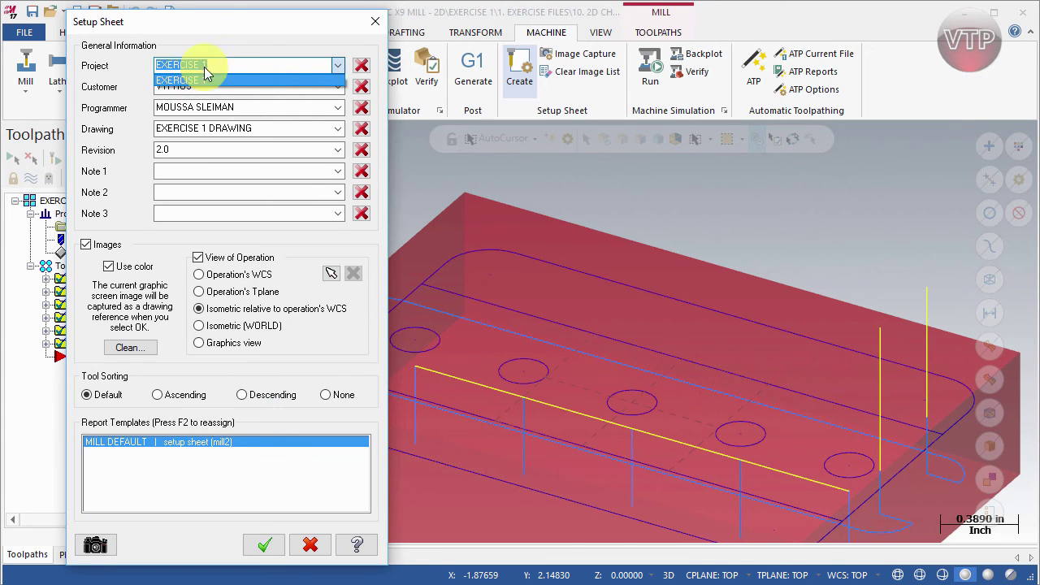
{"action": "left_click", "coordinate": [340, 106]}
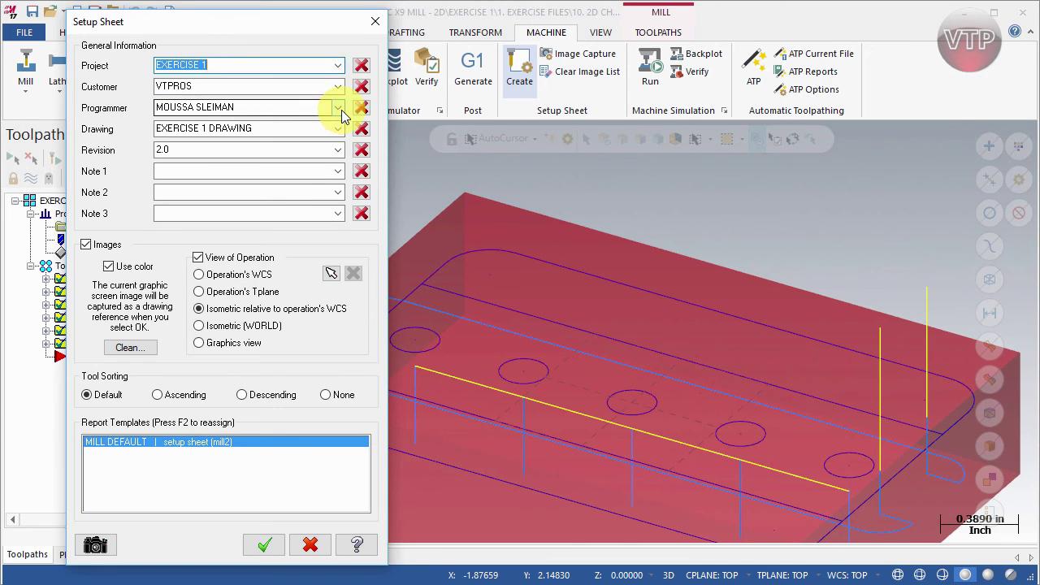
{"action": "left_click", "coordinate": [335, 110]}
{"action": "left_click", "coordinate": [232, 107]}
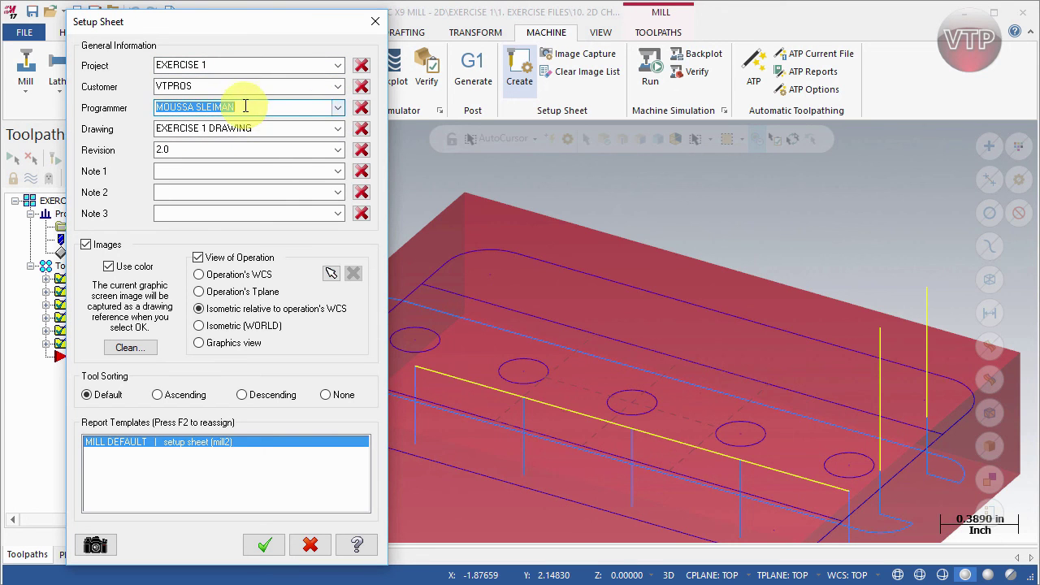
{"action": "left_click_drag", "start_coordinate": [244, 107], "coordinate": [158, 107]}
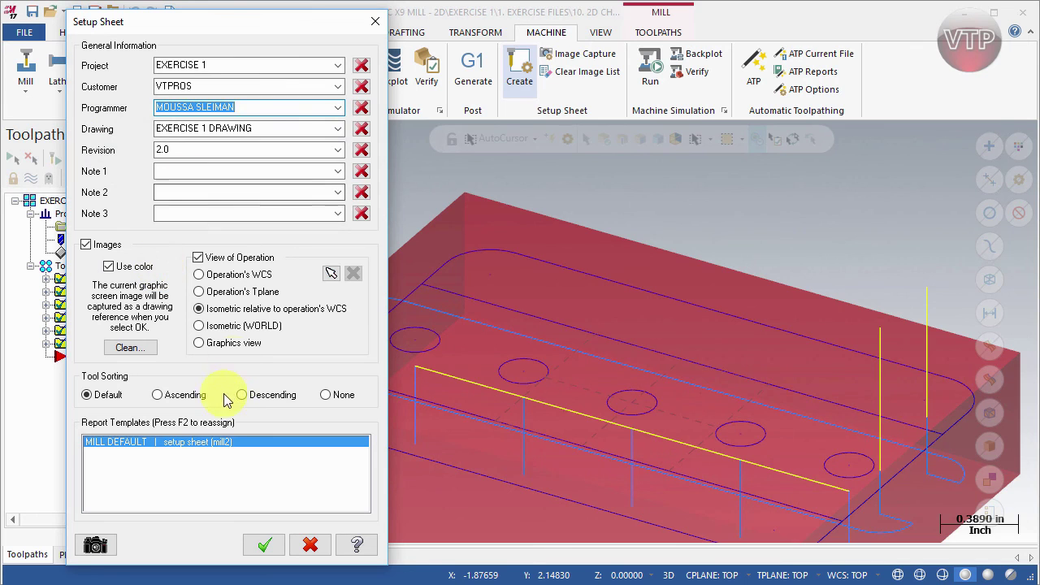
{"action": "left_click", "coordinate": [191, 484]}
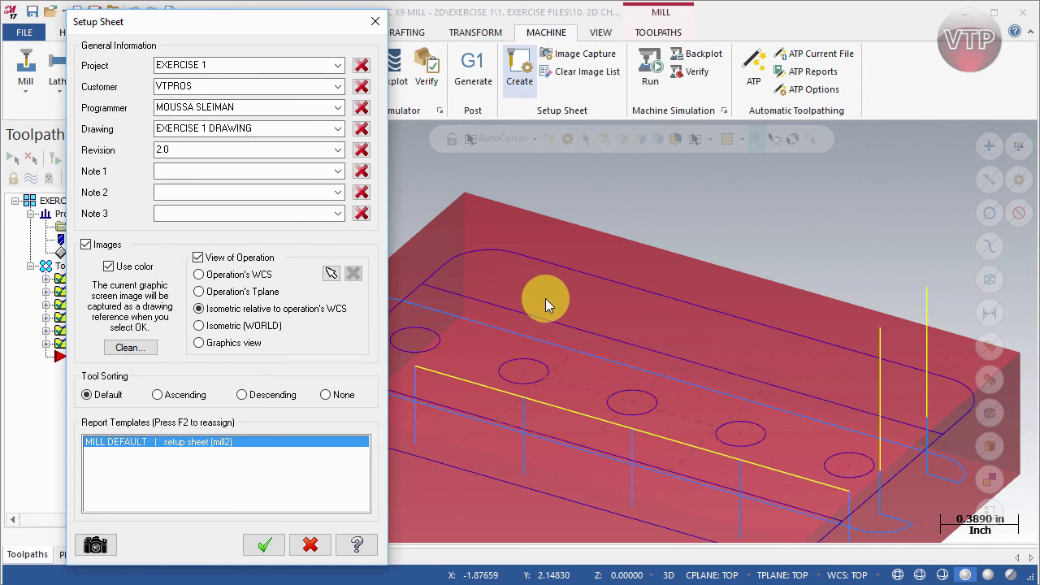
{"action": "left_click", "coordinate": [96, 546]}
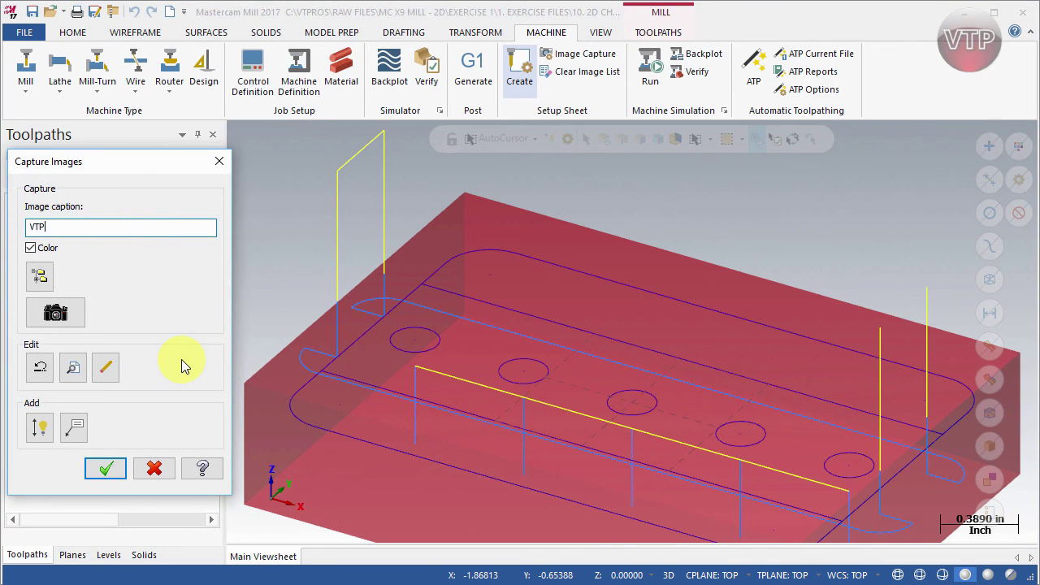
- Capture a zoomed-in part image captioned 'VTPROS IMAGE TEST', then generate the EXERCISE 1 report
{"action": "type", "text": "VTPROS IMAGE TEST"}
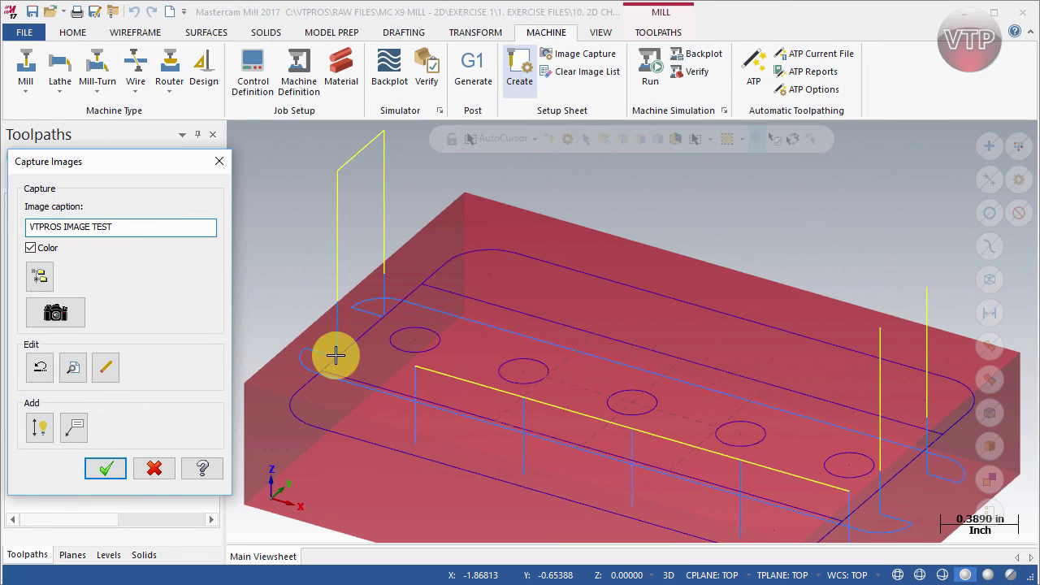
{"action": "scroll", "coordinate": [520, 370], "scroll_direction": "up", "scroll_amount": 6}
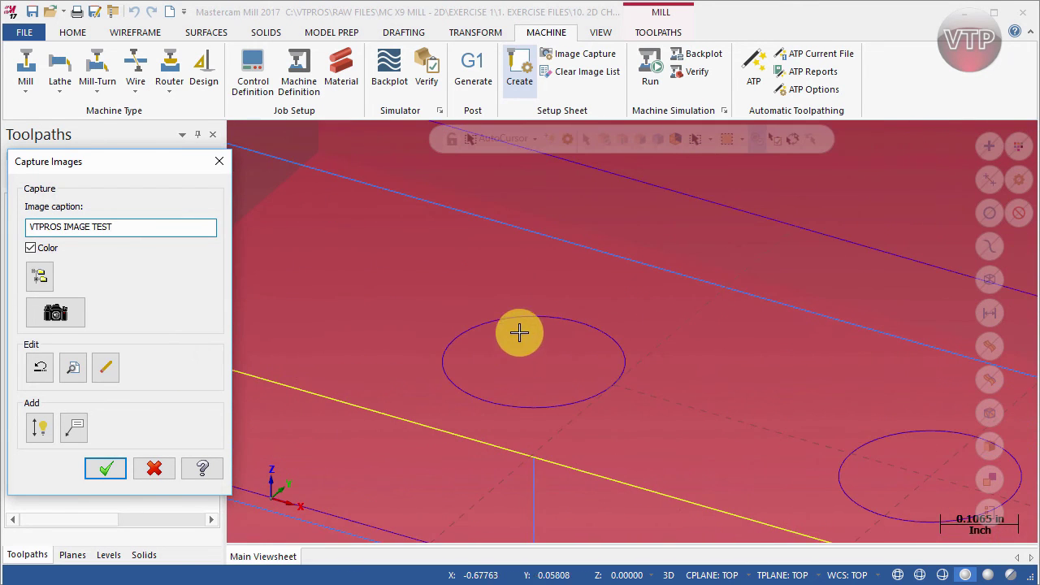
{"action": "left_click", "coordinate": [56, 313]}
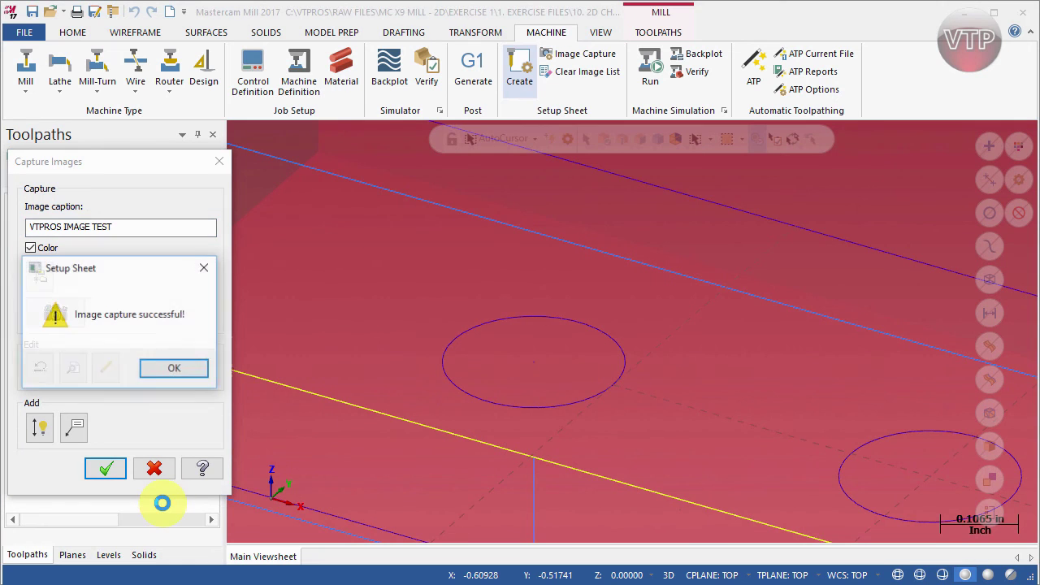
{"action": "left_click", "coordinate": [181, 374]}
{"action": "left_click", "coordinate": [108, 467]}
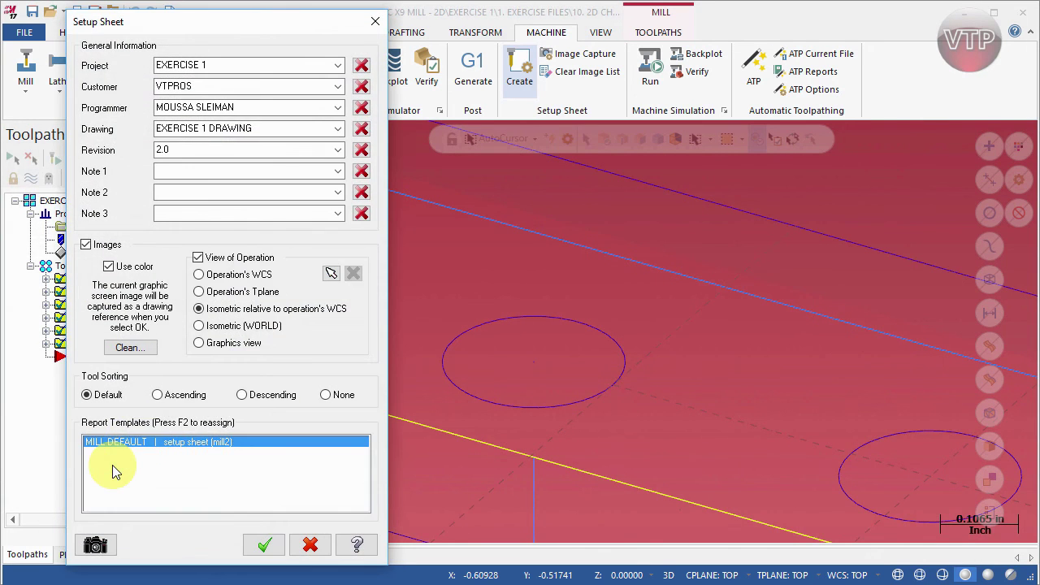
{"action": "left_click", "coordinate": [265, 551]}
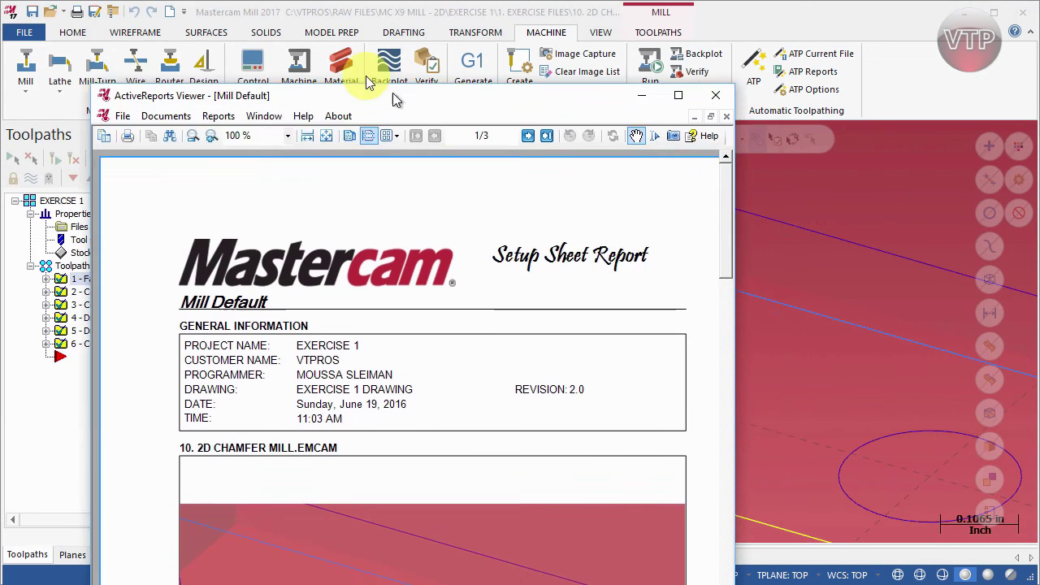
- Move the report window top-left, maximize it, and scroll down to the six-operation list
{"action": "left_click_drag", "start_coordinate": [395, 94], "coordinate": [305, 16]}
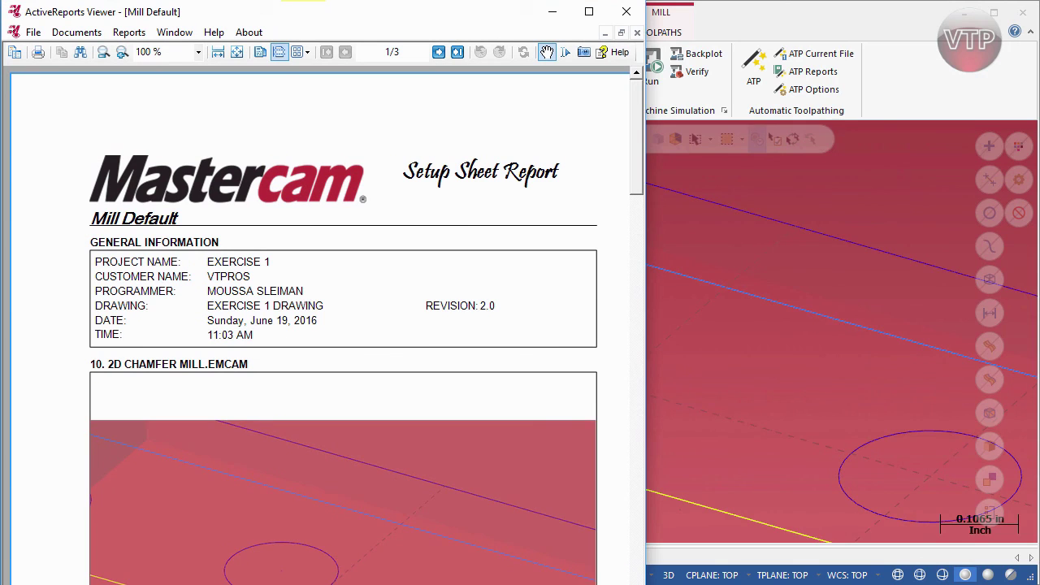
{"action": "key", "text": "super+Up"}
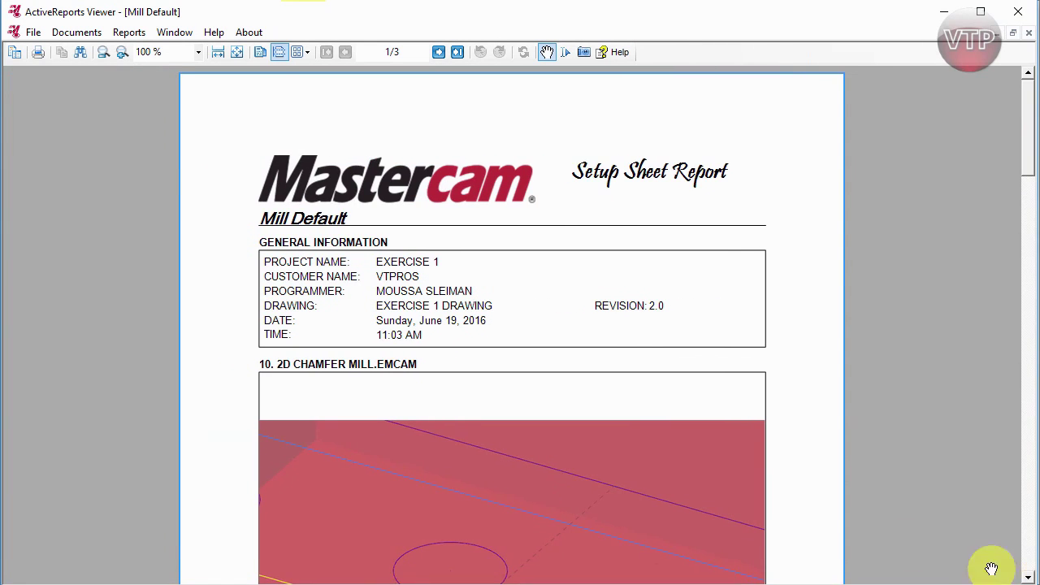
{"action": "scroll", "coordinate": [765, 505], "scroll_direction": "down", "scroll_amount": 3}
{"action": "scroll", "coordinate": [765, 506], "scroll_direction": "down", "scroll_amount": 5}
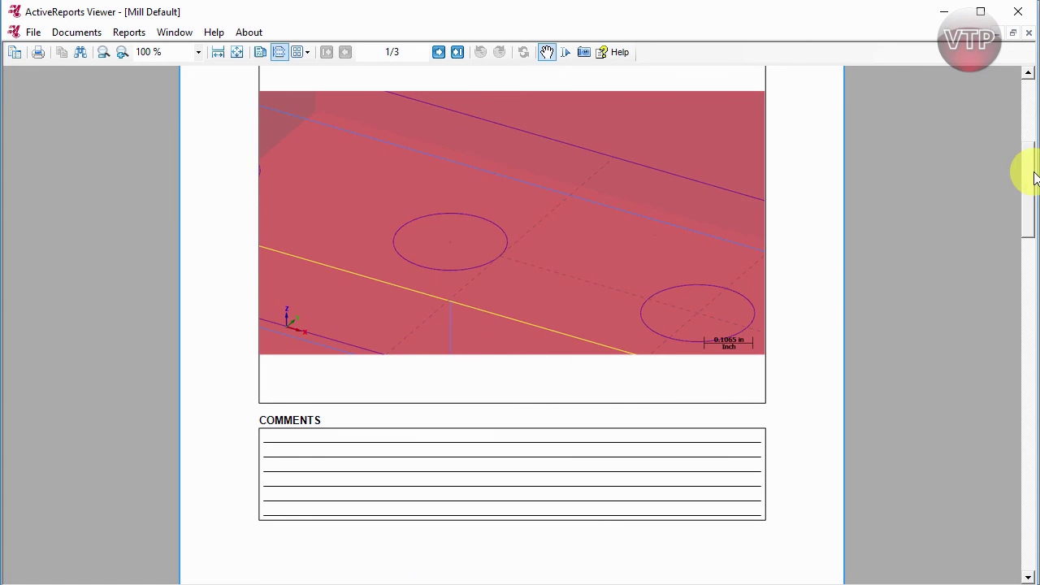
{"action": "left_click_drag", "start_coordinate": [1030, 175], "coordinate": [1030, 264]}
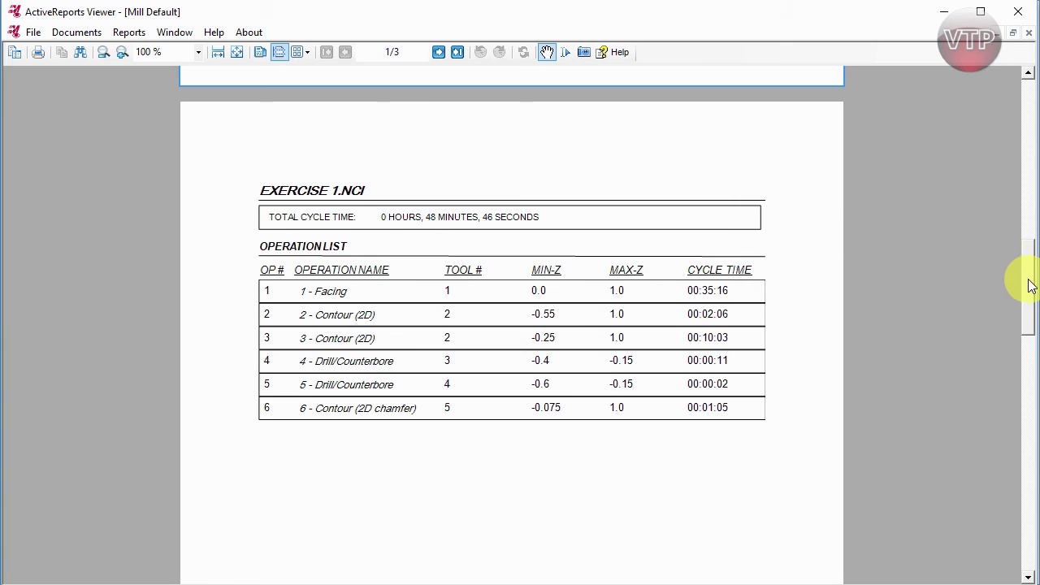
- Look through the five-tool list, check the page number, then close the report viewer
{"action": "scroll", "coordinate": [1031, 282], "scroll_direction": "down", "scroll_amount": 1}
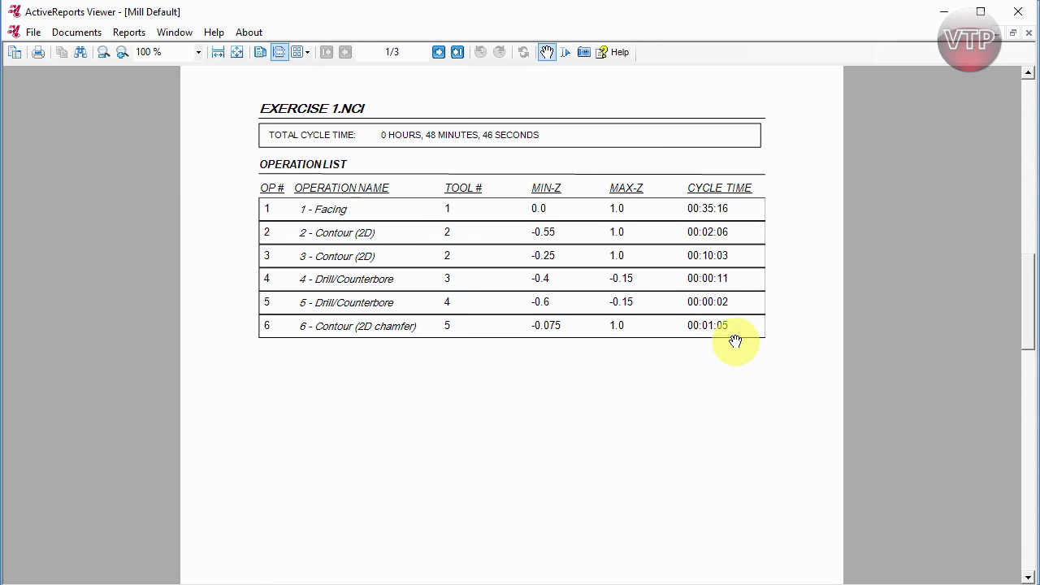
{"action": "left_click_drag", "start_coordinate": [1029, 304], "coordinate": [1029, 462]}
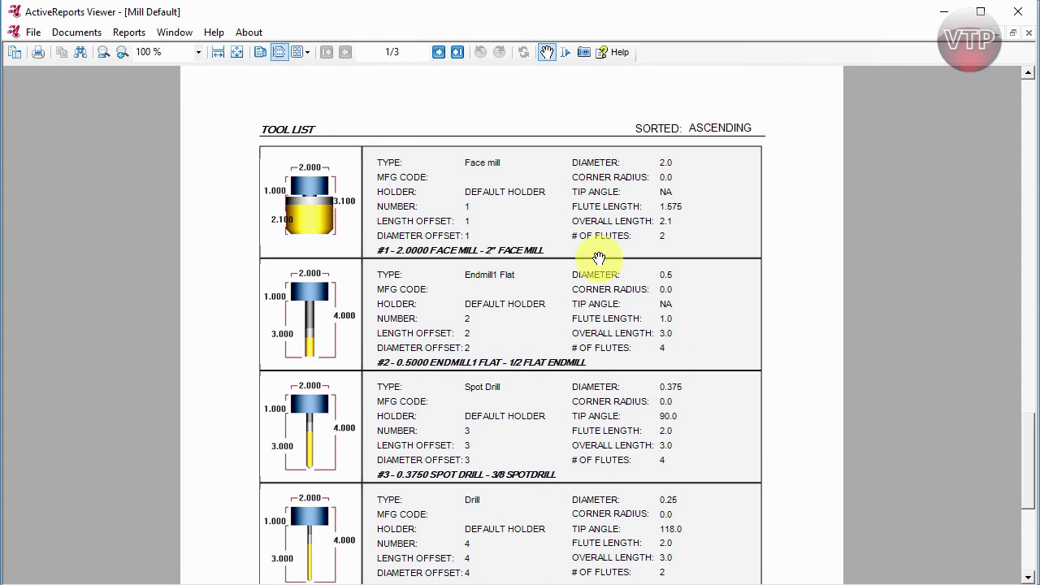
{"action": "scroll", "coordinate": [699, 390], "scroll_direction": "down", "scroll_amount": 4}
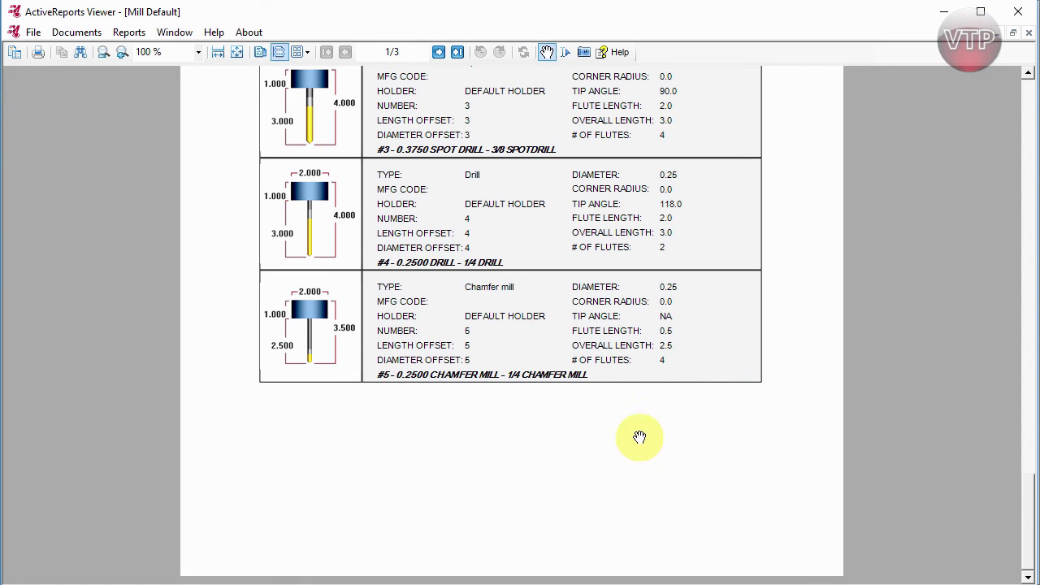
{"action": "left_click", "coordinate": [377, 51]}
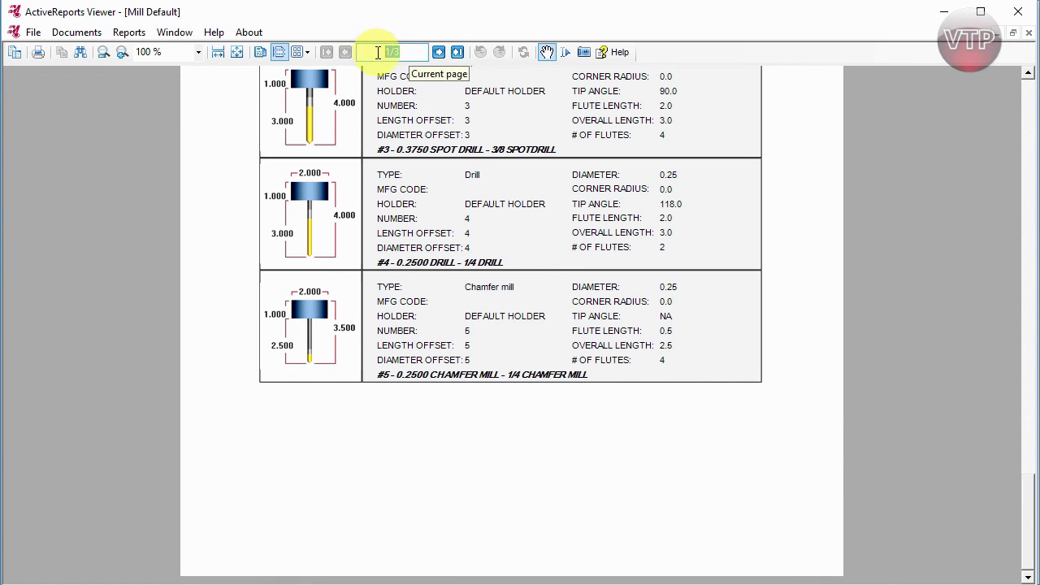
{"action": "left_click", "coordinate": [397, 51]}
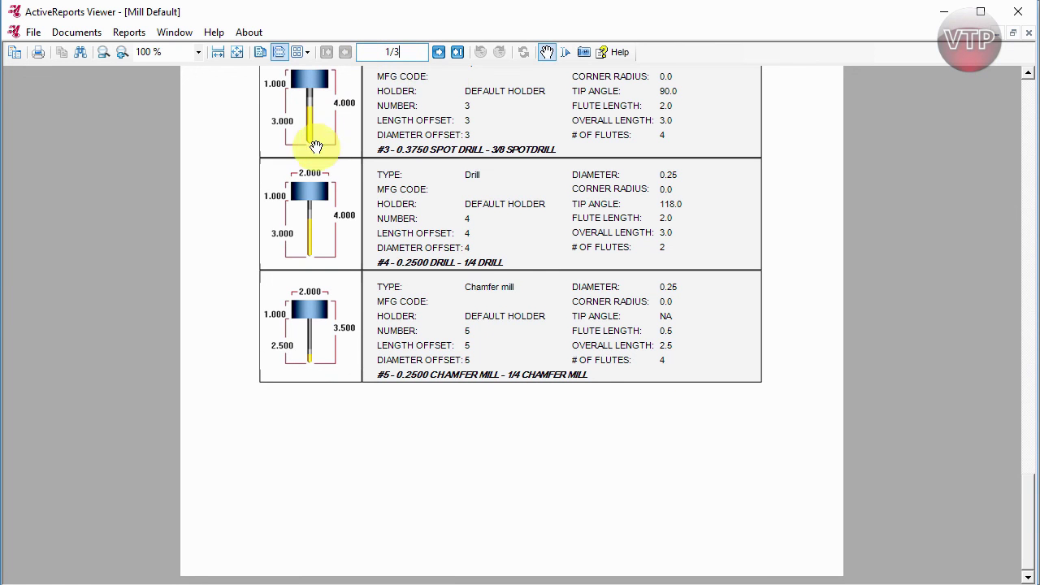
{"action": "scroll", "coordinate": [690, 488], "scroll_direction": "down", "scroll_amount": 5}
{"action": "scroll", "coordinate": [690, 487], "scroll_direction": "up", "scroll_amount": 10}
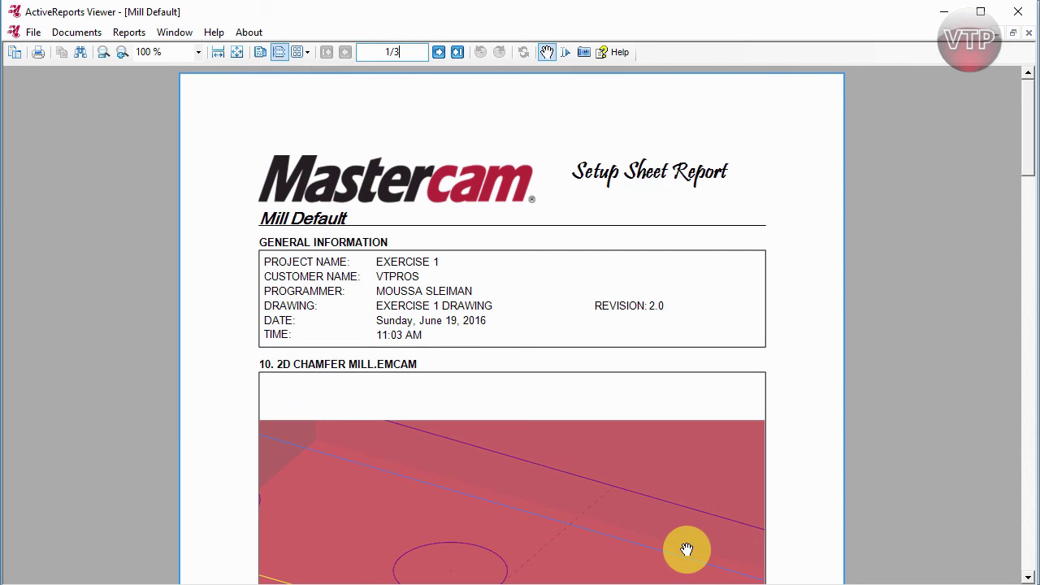
{"action": "left_click", "coordinate": [1017, 12]}
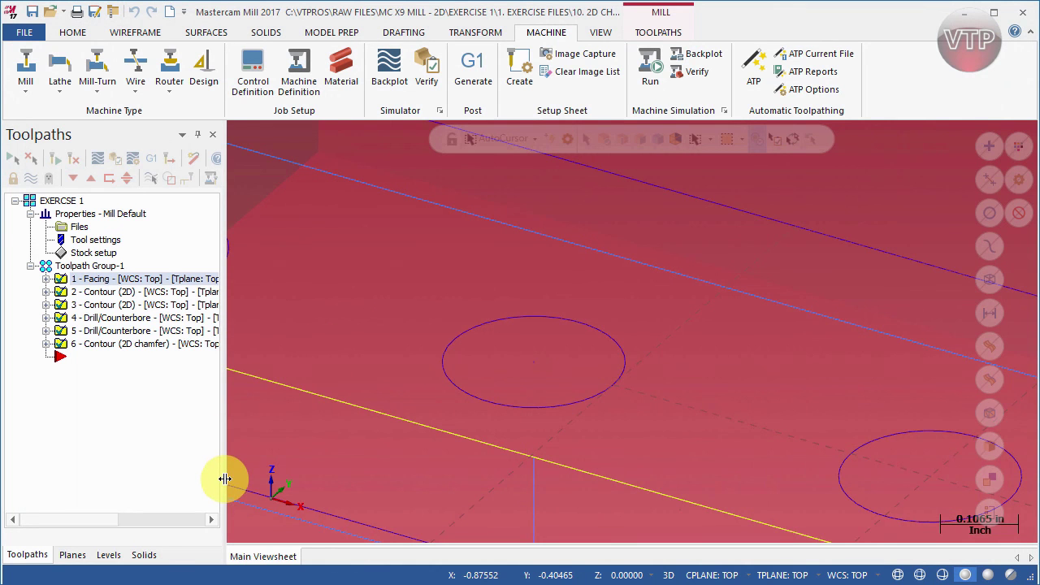